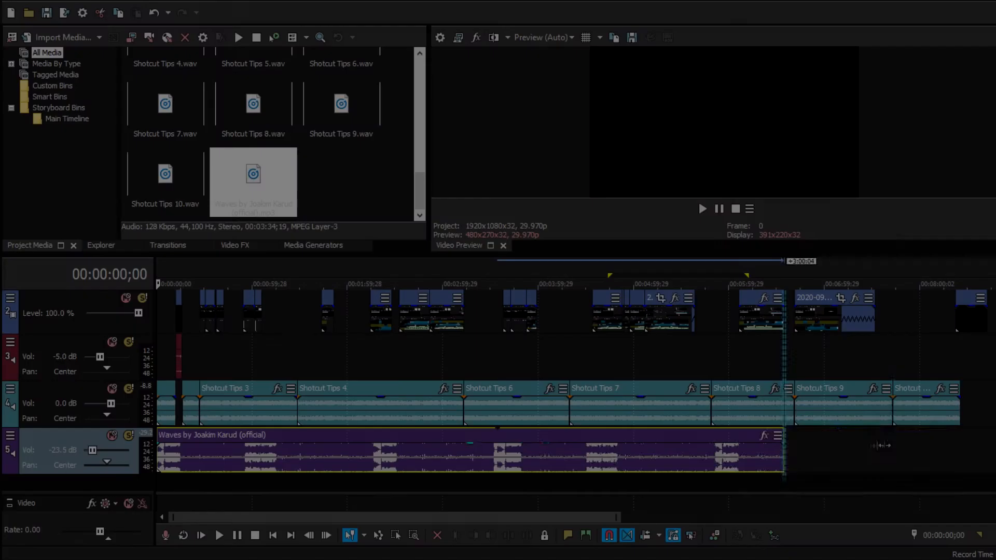
# Step: Extend the Waves background music on track 5 past the end of the Shotcut Tips narration
pyautogui.moveTo(882, 444); pyautogui.dragTo(988, 441)
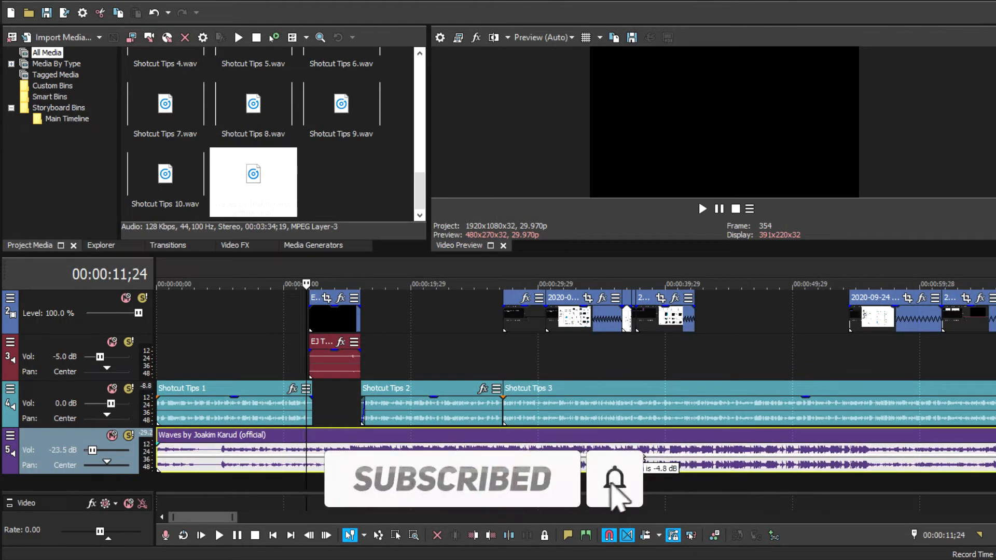
pyautogui.scroll(4, 642, 458)
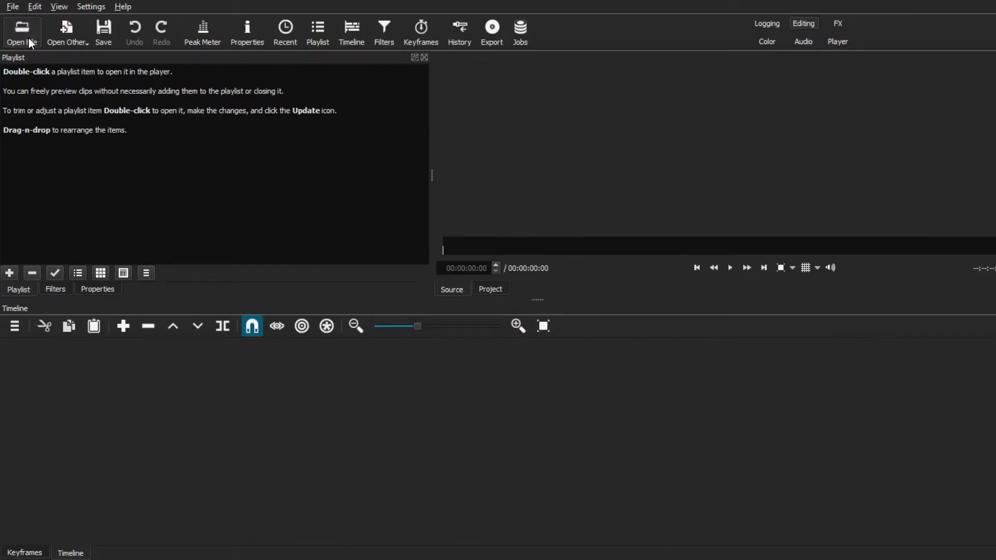
# Step: In Shotcut, open hitfilm test.mp4 from the Youtube Creator folder and add it to the playlist
pyautogui.click(28, 37)
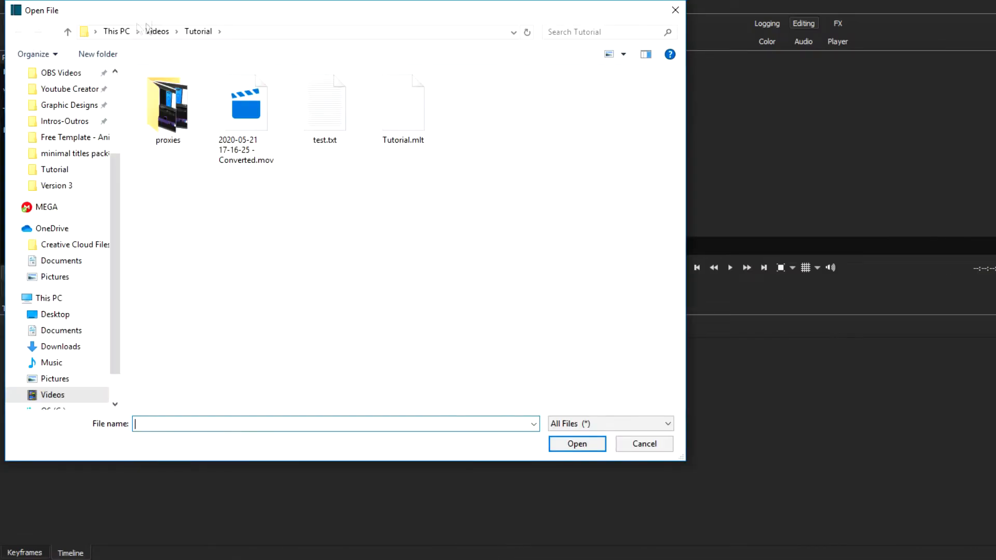
pyautogui.moveTo(167, 17); pyautogui.dragTo(421, 28)
pyautogui.scroll(1, 339, 176)
pyautogui.click(325, 132)
pyautogui.scroll(-20, 437, 316)
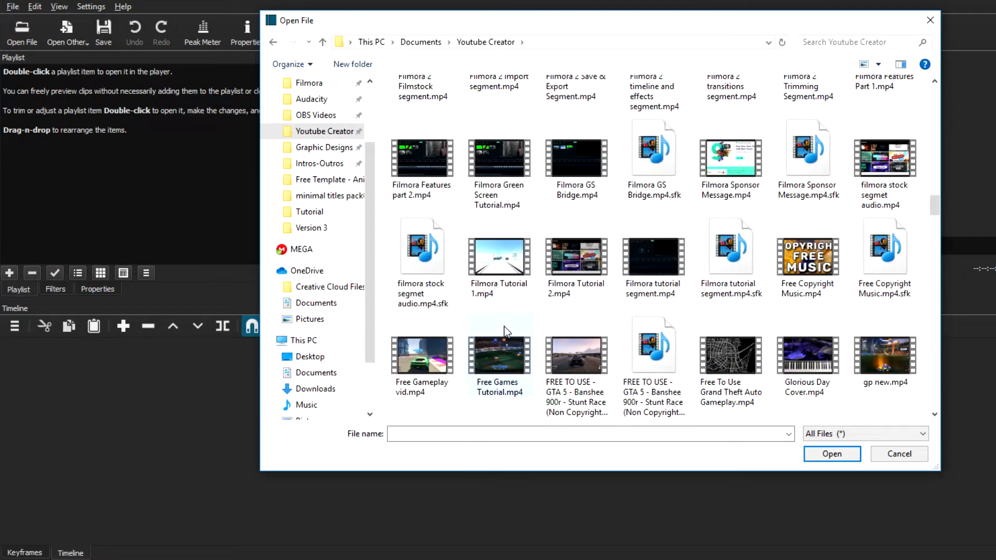
pyautogui.scroll(-5, 503, 293)
pyautogui.click(797, 267)
pyautogui.click(825, 456)
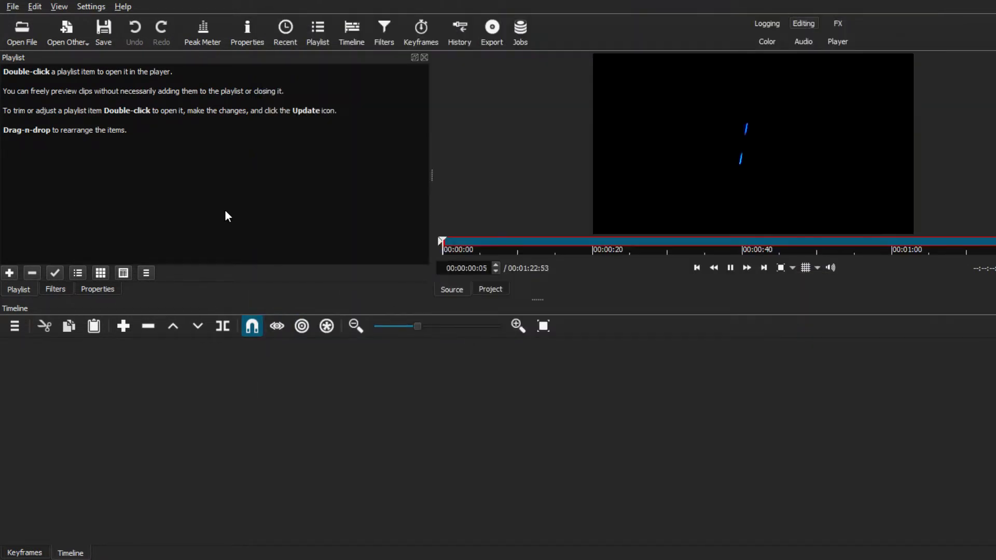
pyautogui.moveTo(718, 198); pyautogui.dragTo(42, 109)
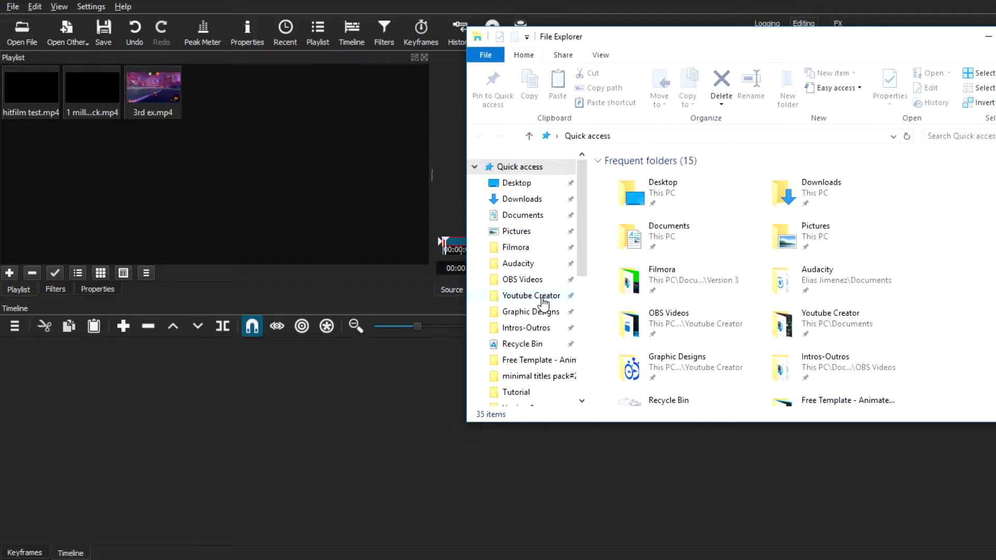
# Step: From the Free Template folder in File Explorer, add two files to the Shotcut playlist
pyautogui.scroll(-1, 550, 311)
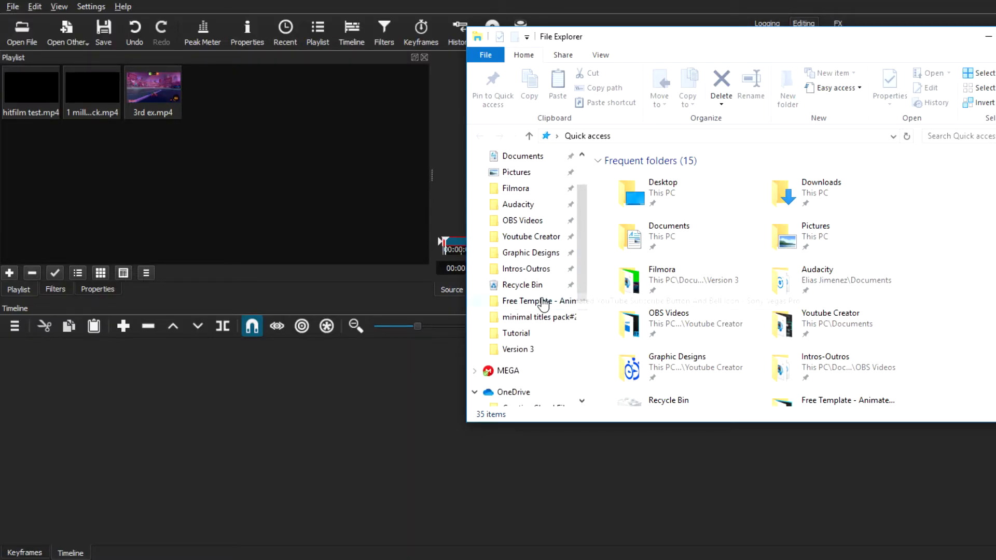
pyautogui.click(534, 301)
pyautogui.click(655, 298)
pyautogui.moveTo(654, 296); pyautogui.dragTo(217, 94)
pyautogui.moveTo(786, 296); pyautogui.dragTo(278, 104)
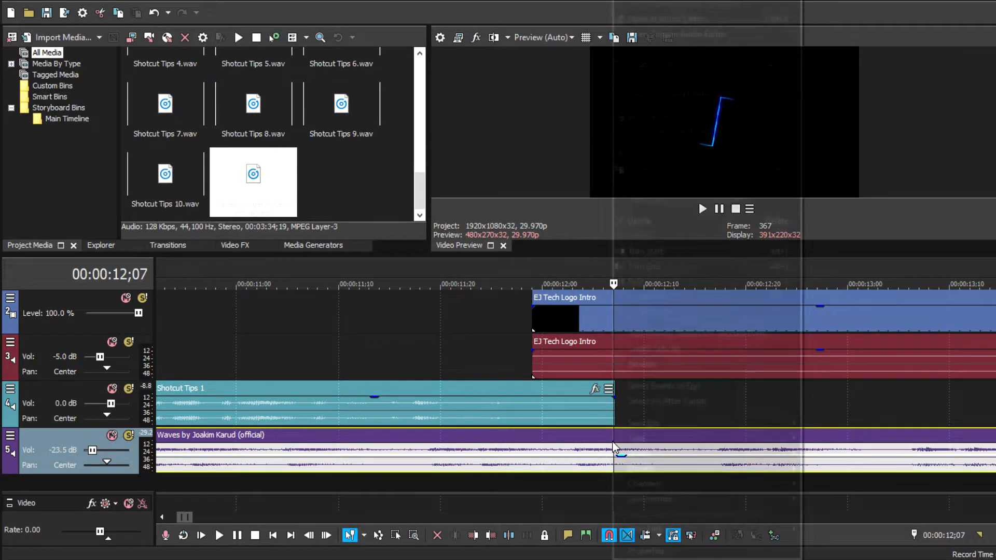
# Step: In VEGAS, split the Waves music at the end of Shotcut Tips 1 and at the end of EJ Tech Logo Intro
pyautogui.rightClick(612, 316)
pyautogui.click(648, 280)
pyautogui.scroll(-5, 690, 457)
pyautogui.click(566, 434)
pyautogui.rightClick(565, 435)
pyautogui.click(583, 283)
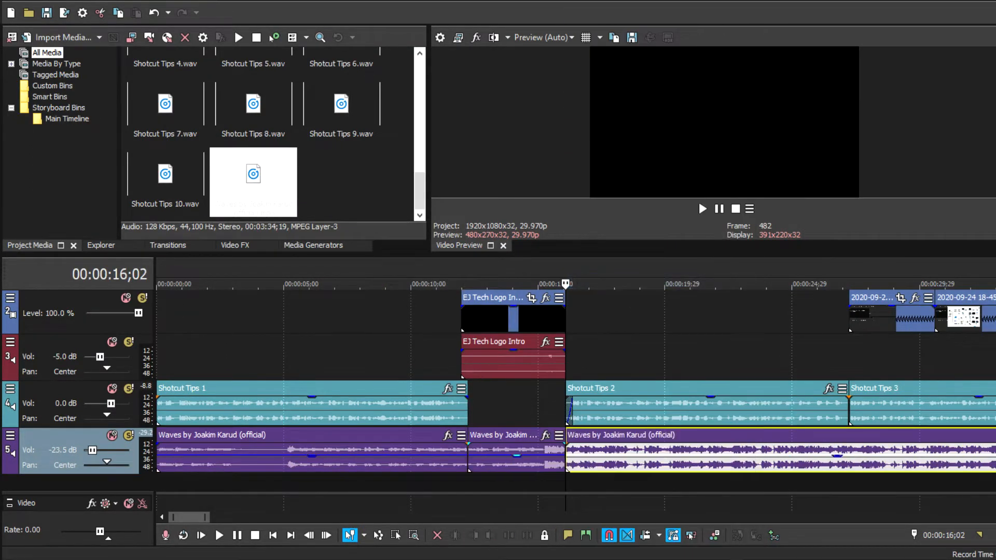
pyautogui.scroll(-1, 576, 381)
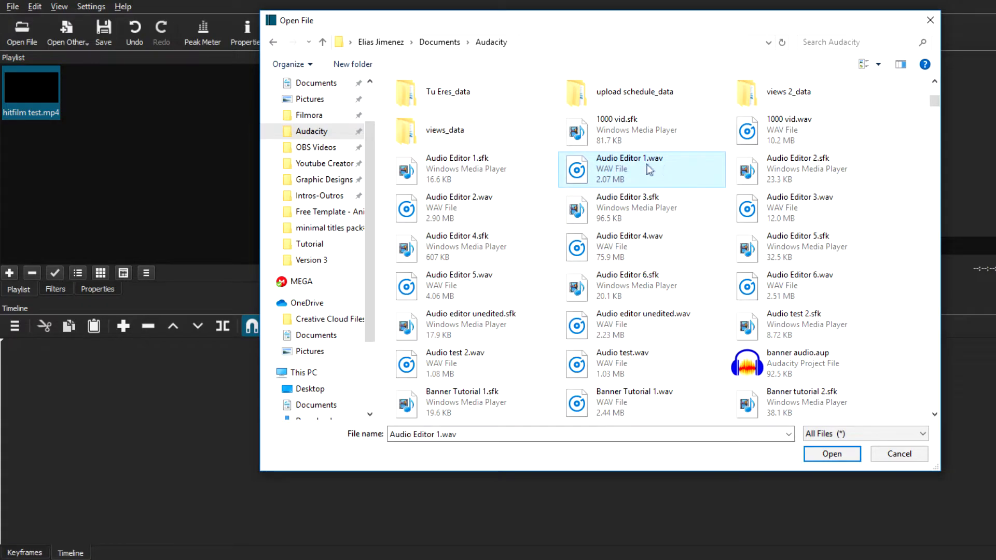
# Step: In Shotcut, import Audio Editor 1.wav through Audio Editor 5.wav from the Audacity folder and pause the preview
pyautogui.keyDown('ctrl'); pyautogui.click(462, 217); pyautogui.keyUp('ctrl')
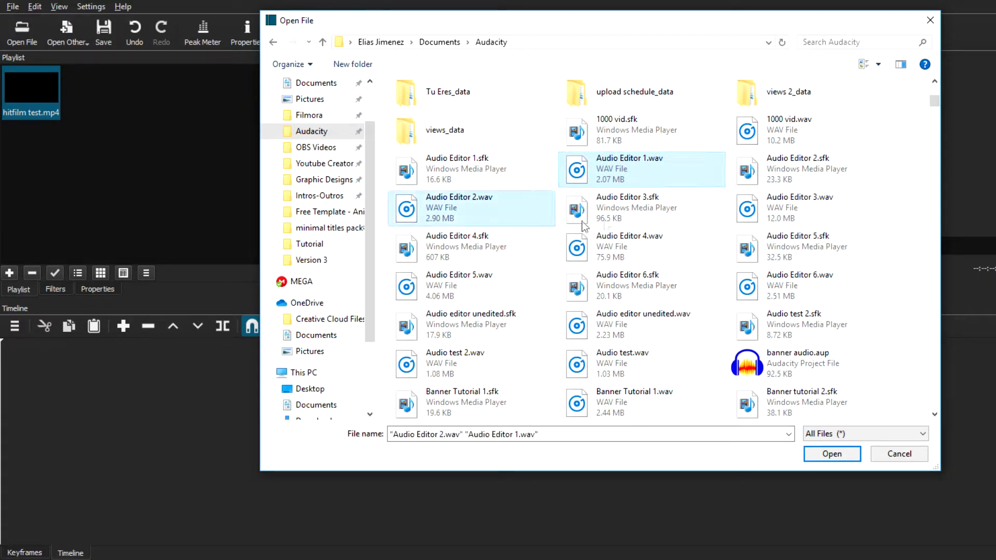
pyautogui.keyDown('ctrl'); pyautogui.click(775, 209); pyautogui.keyUp('ctrl')
pyautogui.keyDown('ctrl'); pyautogui.click(646, 244); pyautogui.keyUp('ctrl')
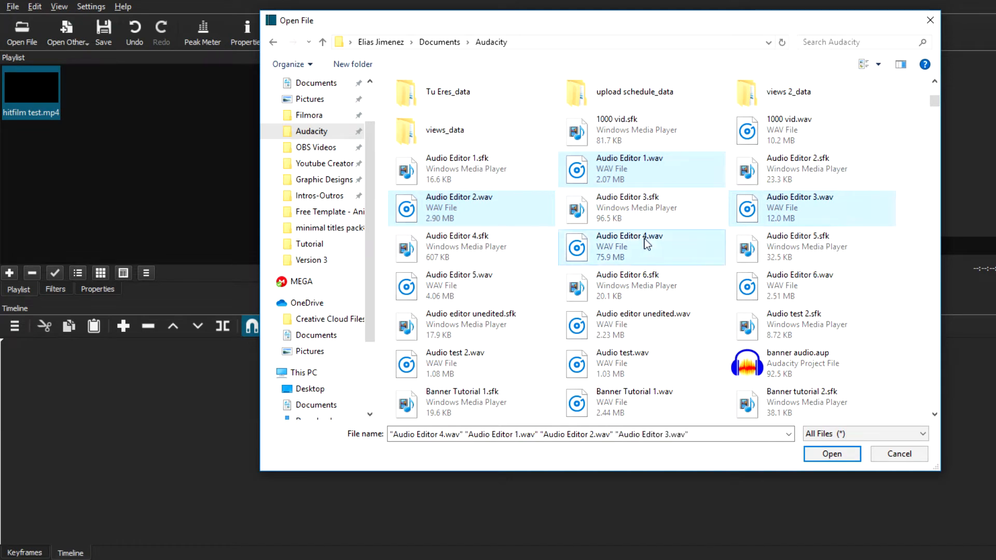
pyautogui.keyDown('ctrl'); pyautogui.click(470, 294); pyautogui.keyUp('ctrl')
pyautogui.click(831, 453)
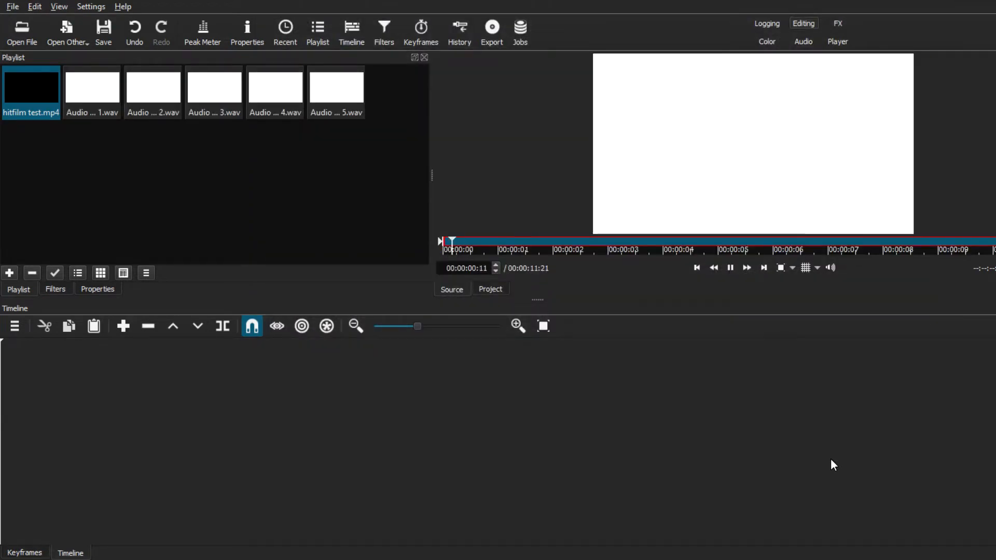
pyautogui.click(730, 268)
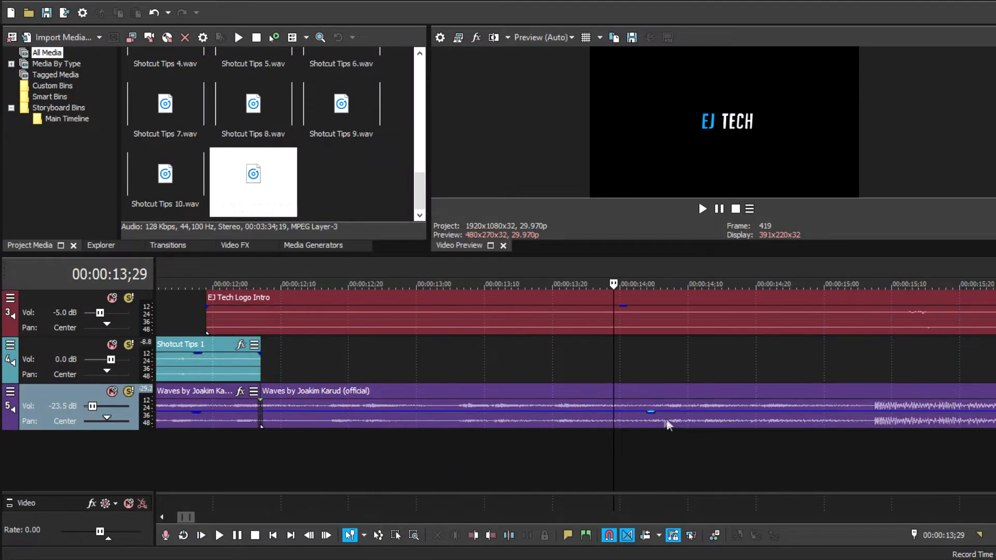
# Step: In VEGAS, raise the gain of the music segment under the logo intro to 0.0 dB and give it a 3-frame fade-in
pyautogui.click(665, 421)
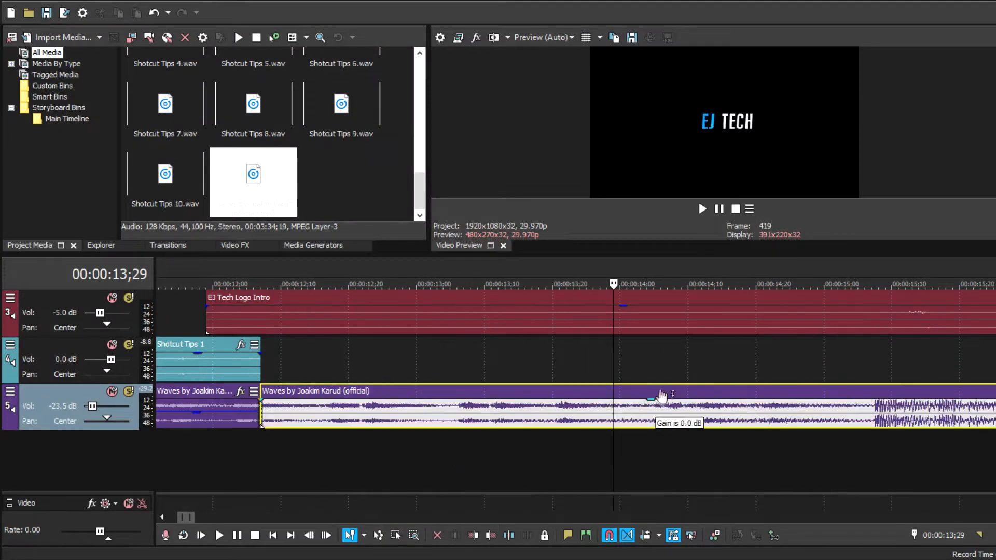
pyautogui.moveTo(263, 403); pyautogui.dragTo(283, 404)
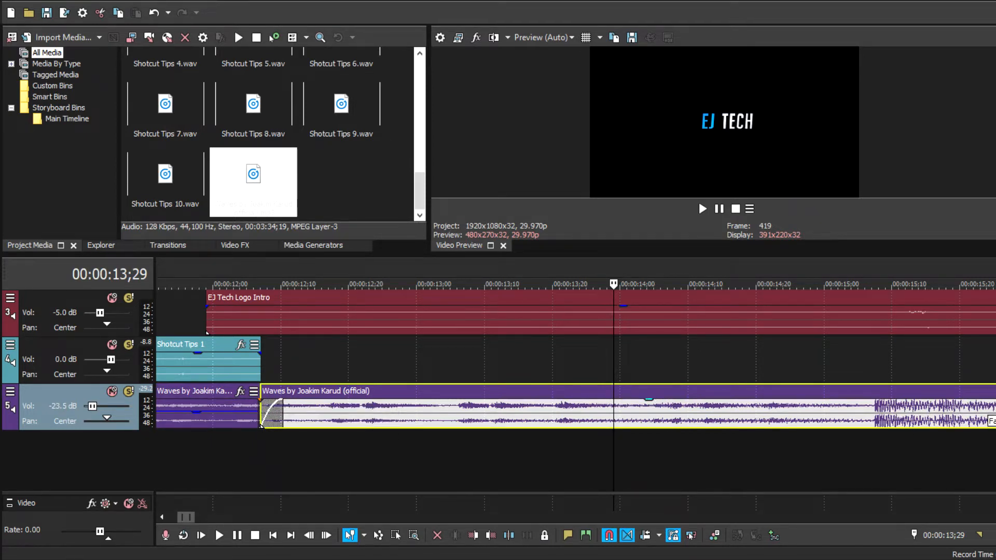
pyautogui.scroll(-5, 838, 433)
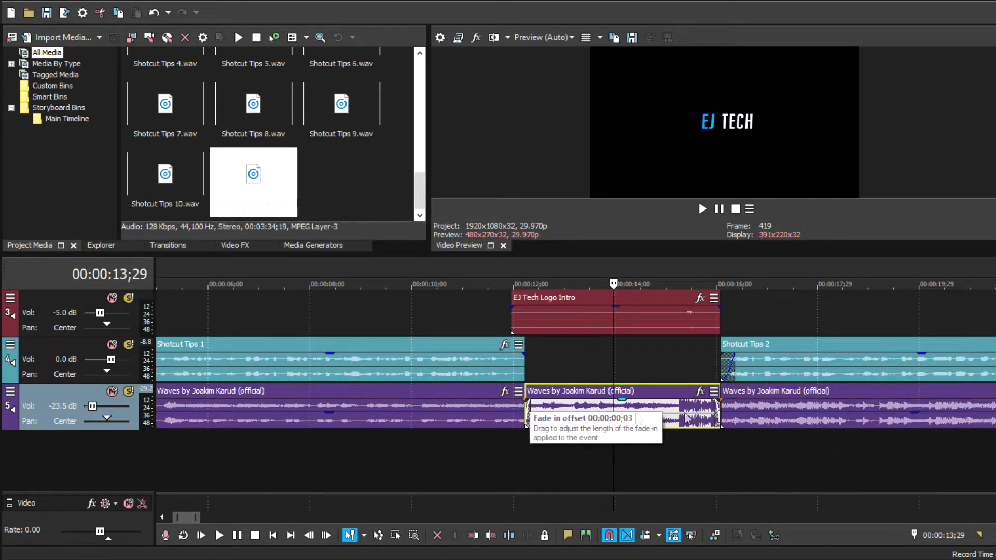
pyautogui.scroll(-4, 678, 468)
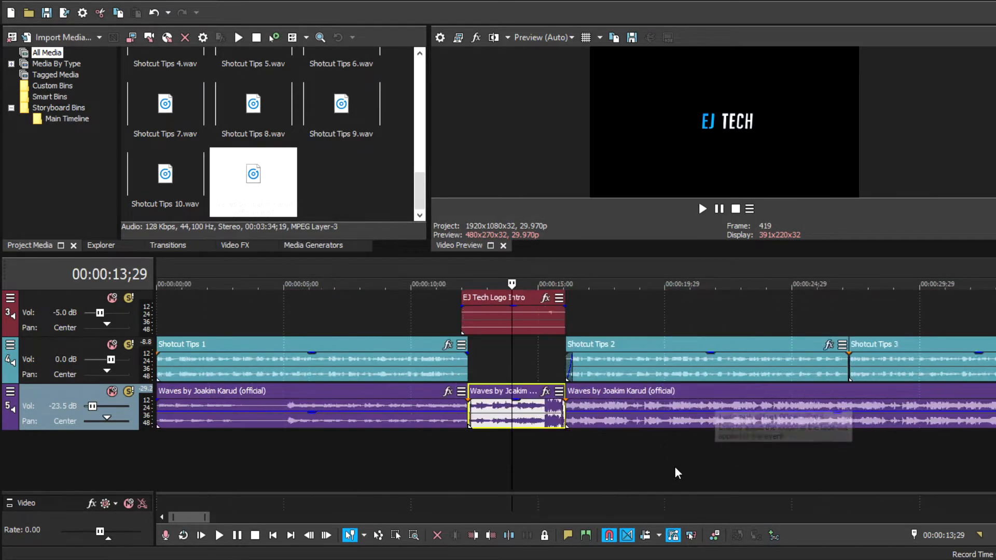
# Step: Move the logo intro's music segment to a new audio track below track 5 and set that track's volume to -20.0 dB
pyautogui.moveTo(422, 394); pyautogui.dragTo(412, 442)
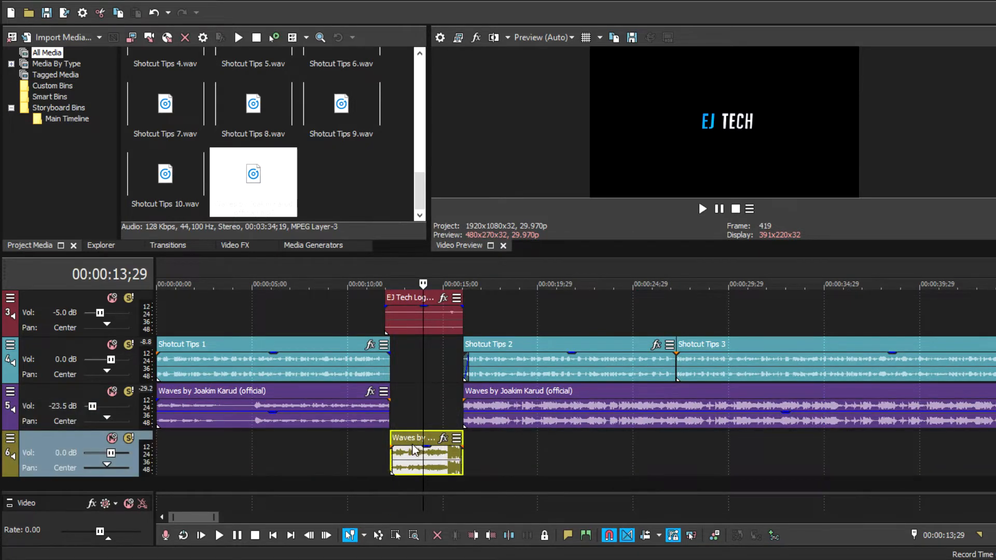
pyautogui.scroll(-3, 111, 457)
pyautogui.scroll(-4, 110, 455)
pyautogui.scroll(-8, 331, 468)
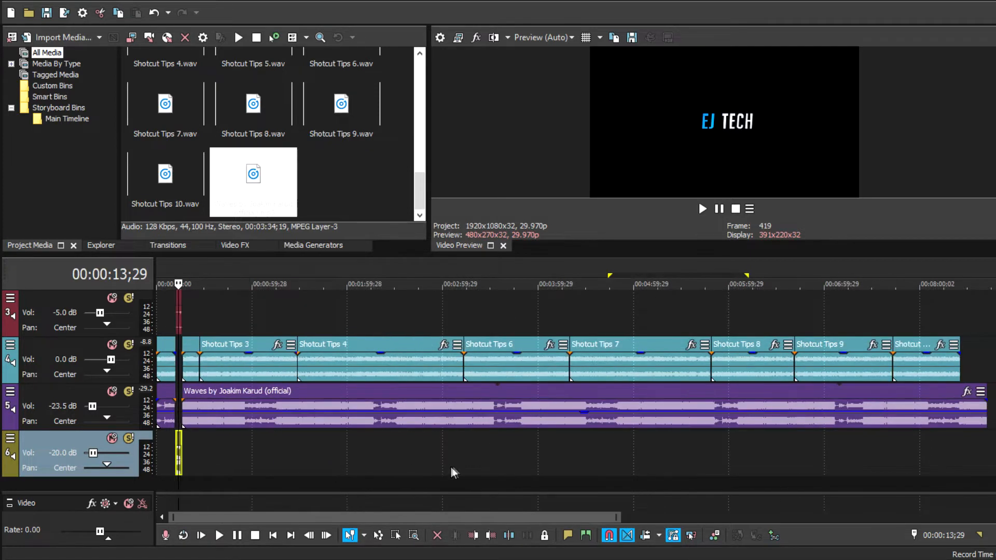
# Step: Split the Waves music on track 5 at the end of the Shotcut Tips 10 narration
pyautogui.scroll(-2, 412, 472)
pyautogui.click(564, 455)
pyautogui.scroll(3, 596, 456)
pyautogui.click(639, 459)
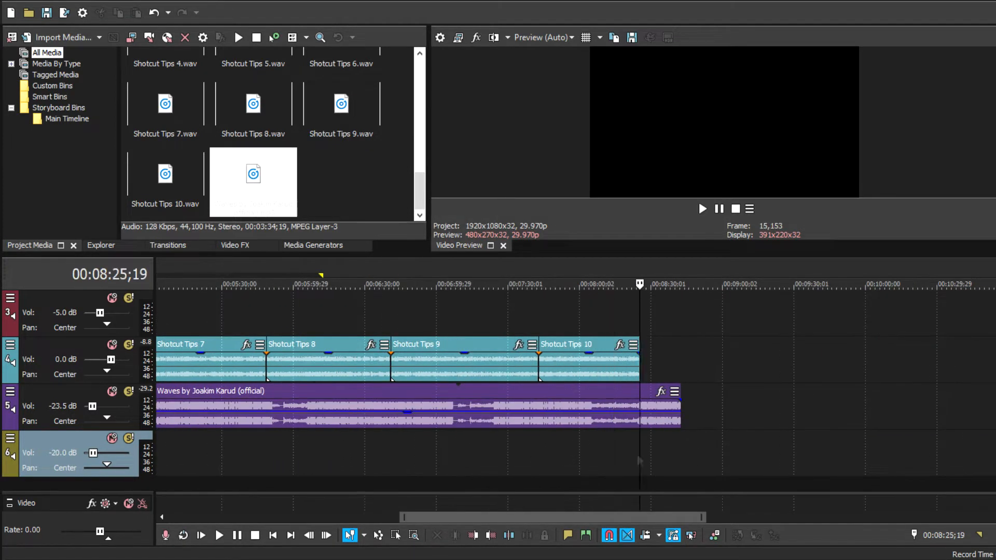
pyautogui.scroll(2, 633, 467)
pyautogui.scroll(5, 597, 487)
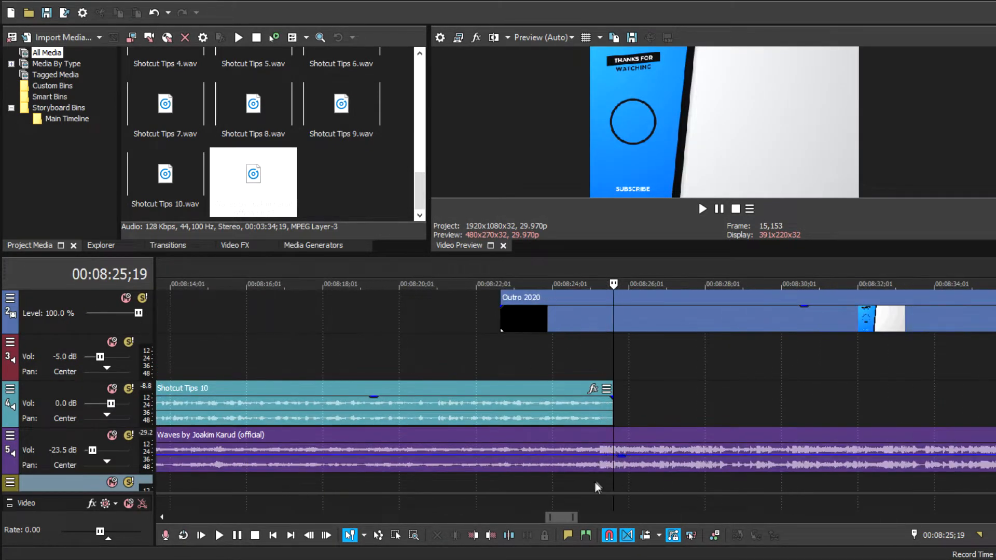
pyautogui.rightClick(613, 440)
pyautogui.click(664, 285)
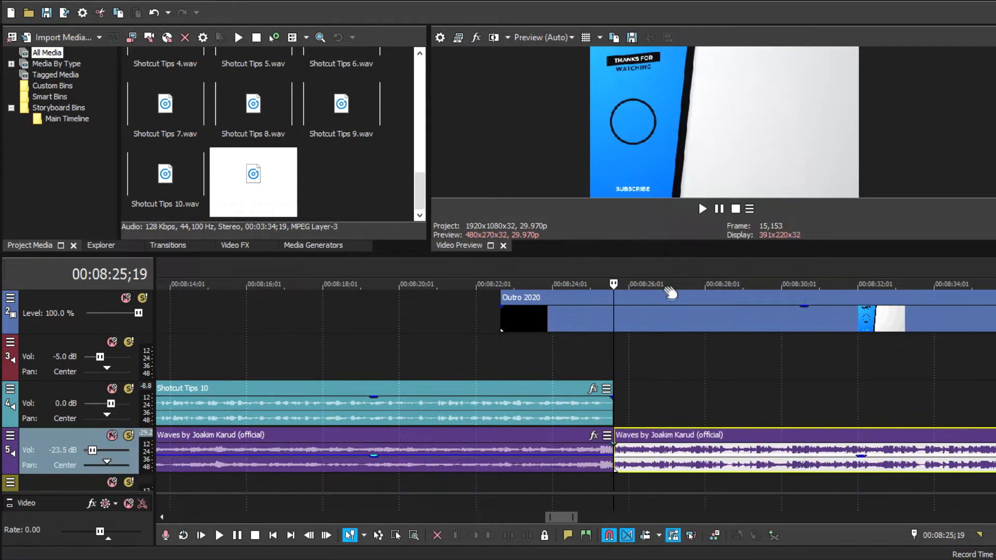
# Step: Trim the last music segment to the end of Outro 2020 and add fade-outs to both the outro video and the music
pyautogui.scroll(-3, 806, 485)
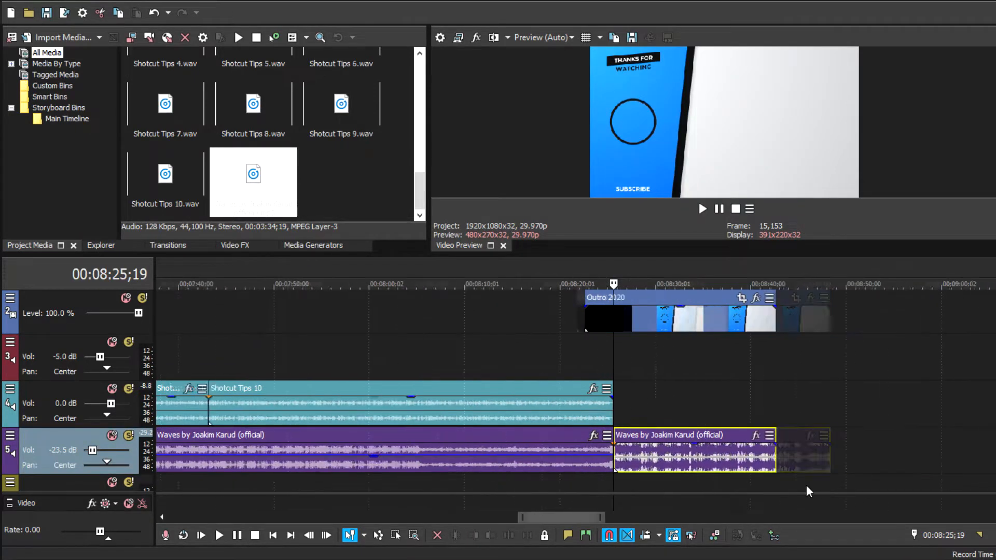
pyautogui.click(829, 481)
pyautogui.scroll(6, 829, 482)
pyautogui.moveTo(613, 308); pyautogui.dragTo(460, 326)
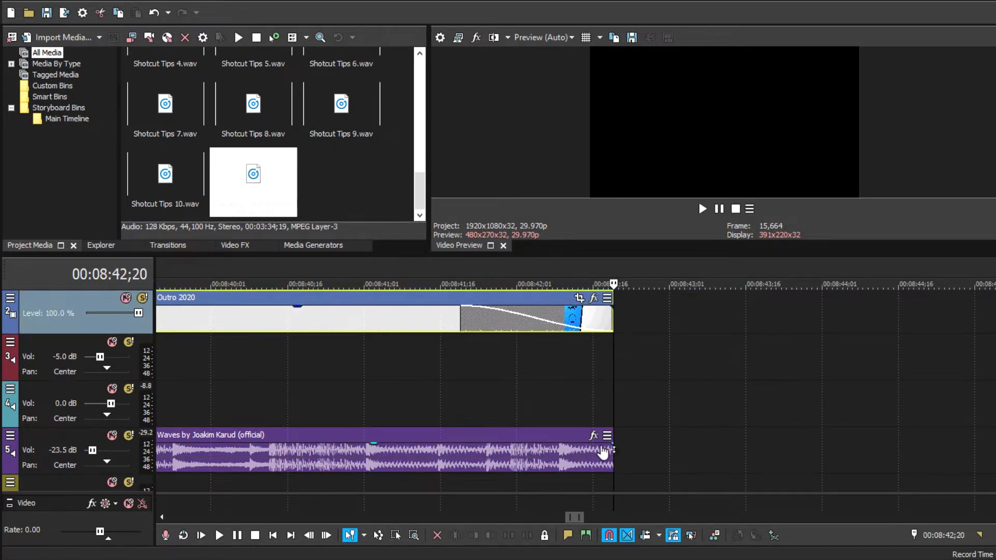
pyautogui.moveTo(615, 445); pyautogui.dragTo(383, 458)
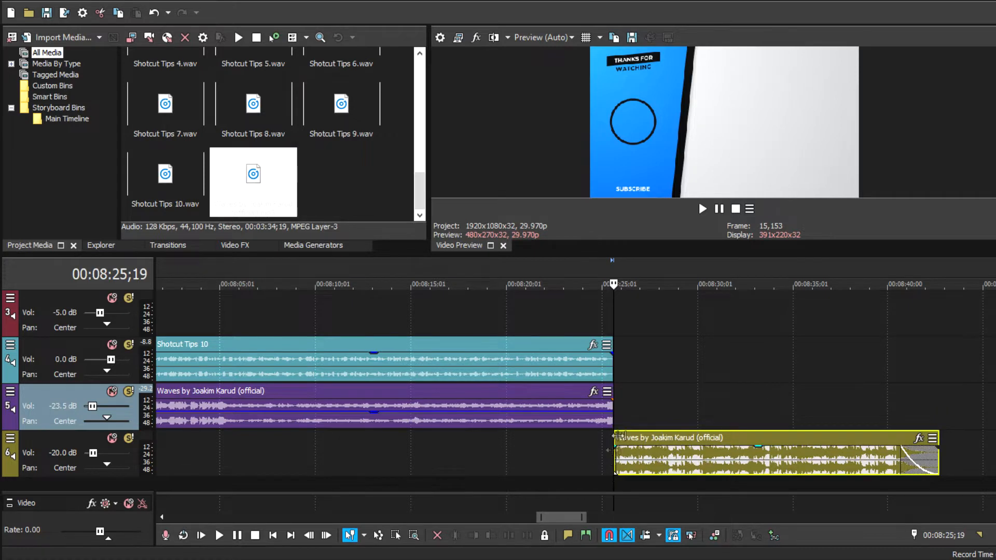
# Step: Add a short fade-in to the start of the outro music segment on track 6
pyautogui.click(618, 423)
pyautogui.scroll(8, 618, 424)
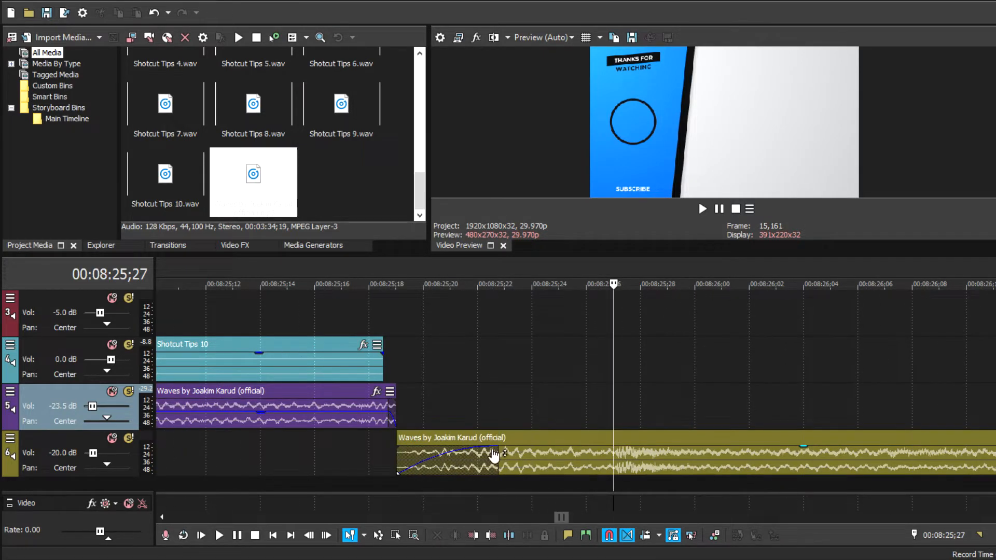
pyautogui.scroll(-8, 493, 453)
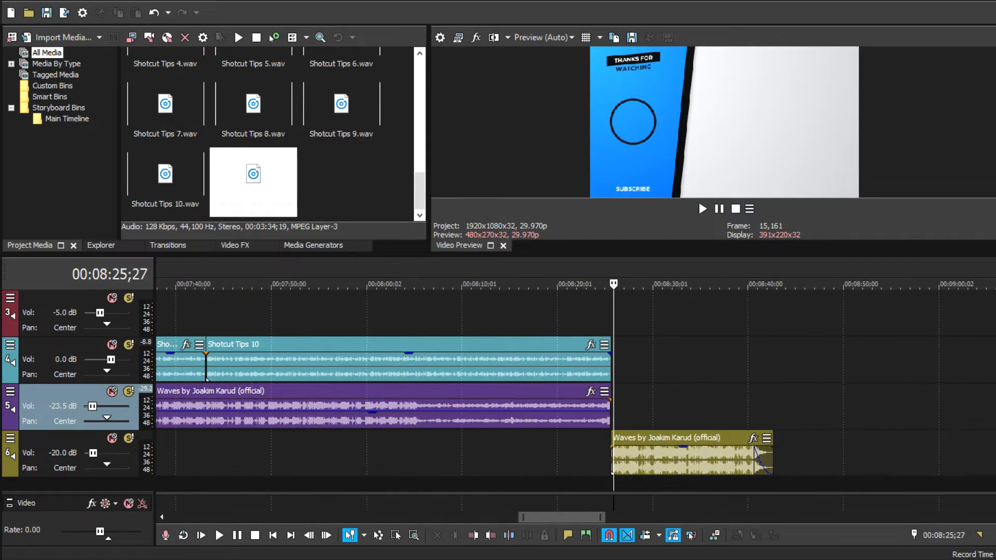
# Step: Play the project from the start of Outro 2020 to check the music change between narration and outro
pyautogui.scroll(3, 583, 394)
pyautogui.click(583, 394)
pyautogui.press('space')
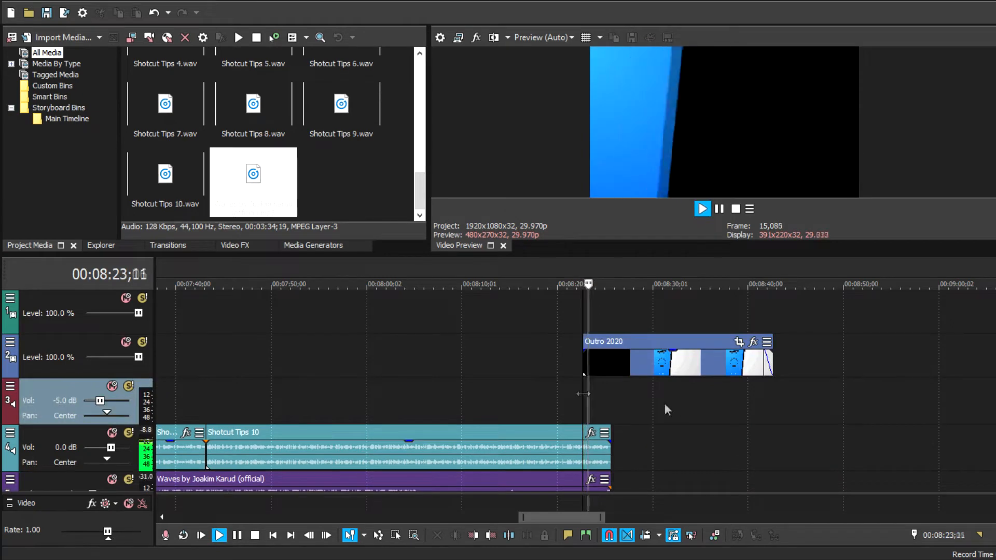
pyautogui.scroll(2, 583, 394)
pyautogui.scroll(-1, 761, 416)
pyautogui.scroll(-1, 576, 394)
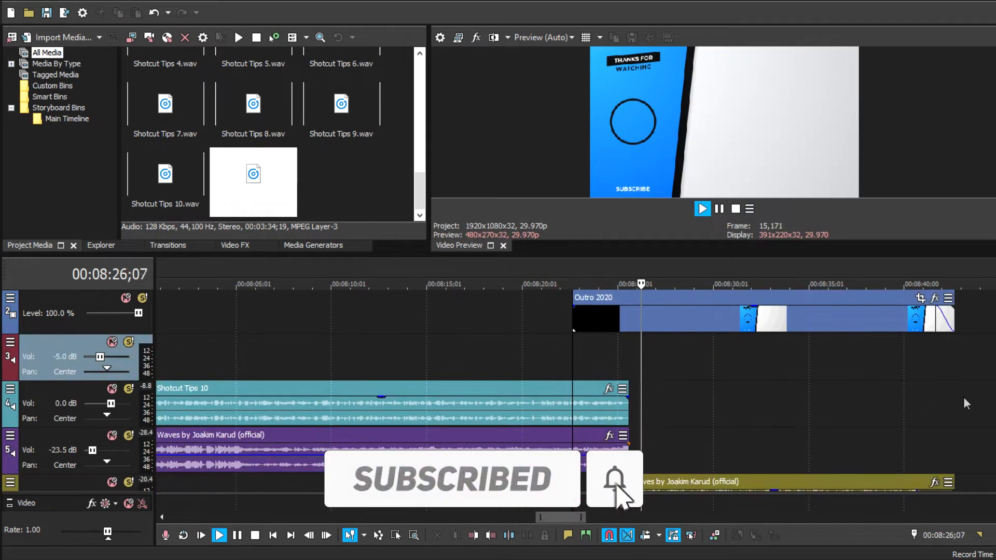
pyautogui.scroll(-2, 614, 493)
pyautogui.scroll(-1, 615, 493)
# Step: Stop playback and fine-tune the volume of the outro music on track 6 to about -22 dB
pyautogui.moveTo(94, 454); pyautogui.dragTo(93, 454)
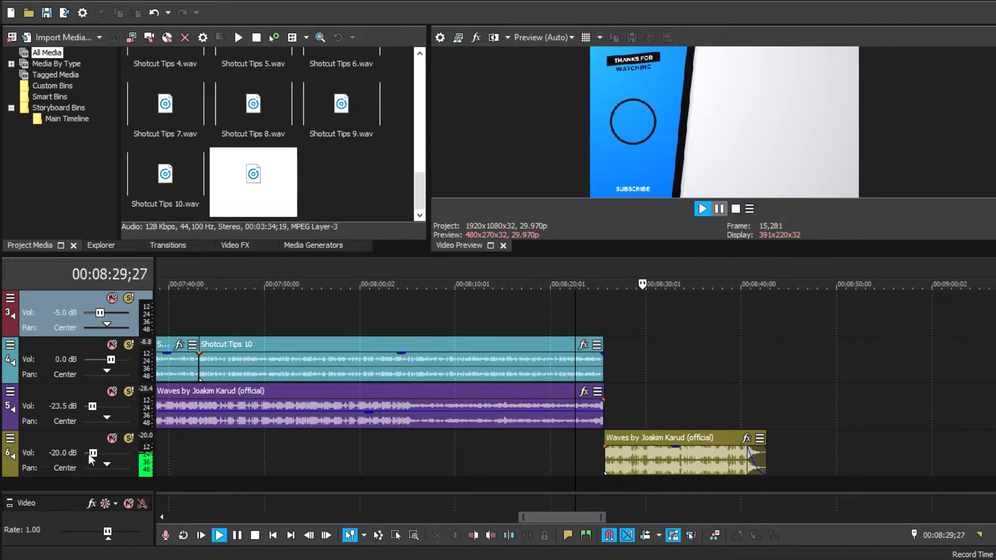
pyautogui.press('Return')
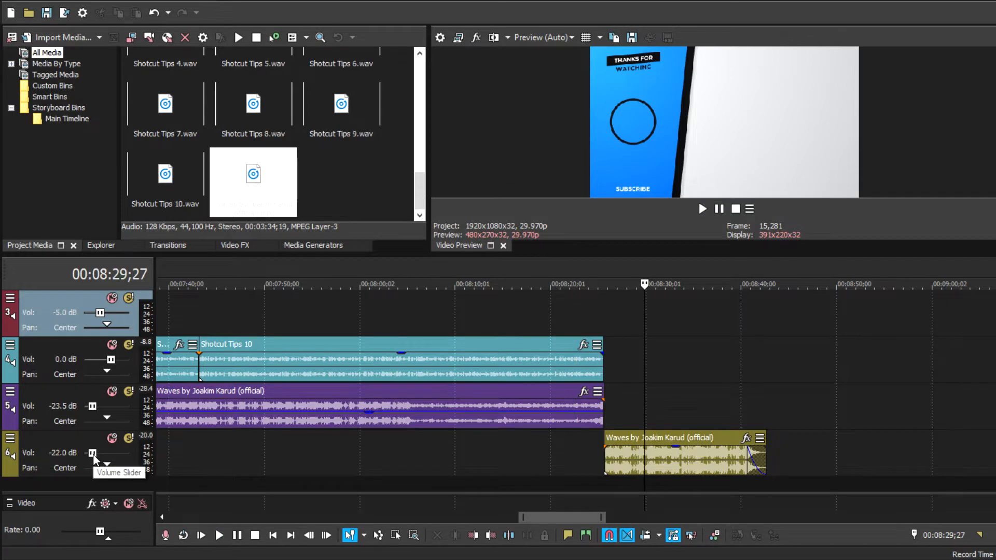
pyautogui.moveTo(93, 455); pyautogui.dragTo(94, 455)
pyautogui.moveTo(557, 519); pyautogui.dragTo(357, 520)
pyautogui.scroll(-4, 527, 439)
pyautogui.scroll(-3, 431, 430)
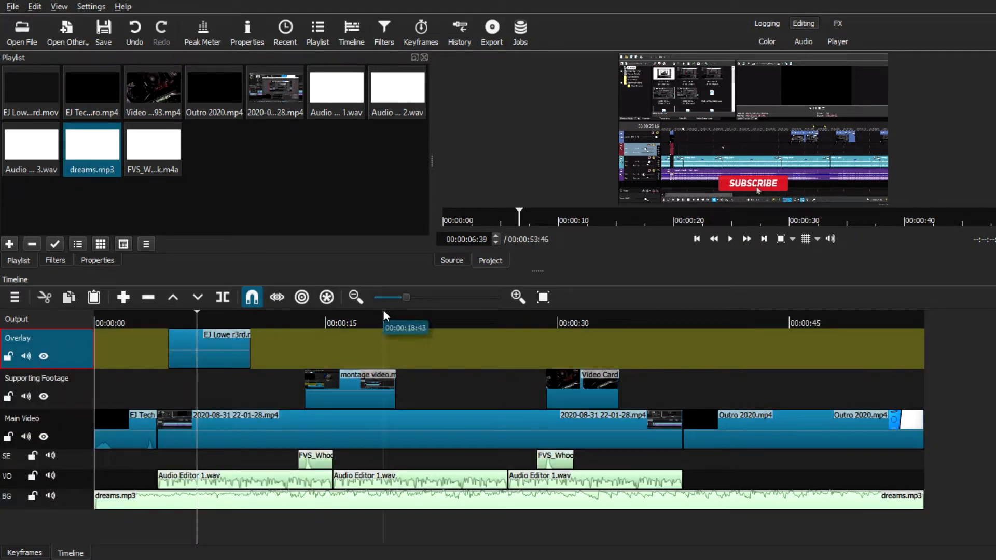
# Step: In Shotcut, inspect the assembled timeline at the montage video clip and at the Video Card clip
pyautogui.click(384, 312)
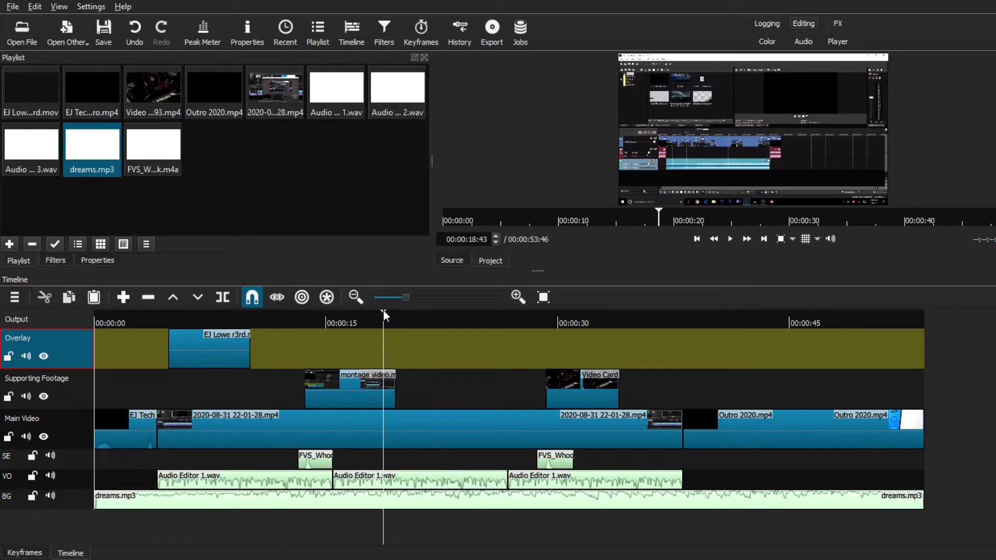
pyautogui.click(598, 322)
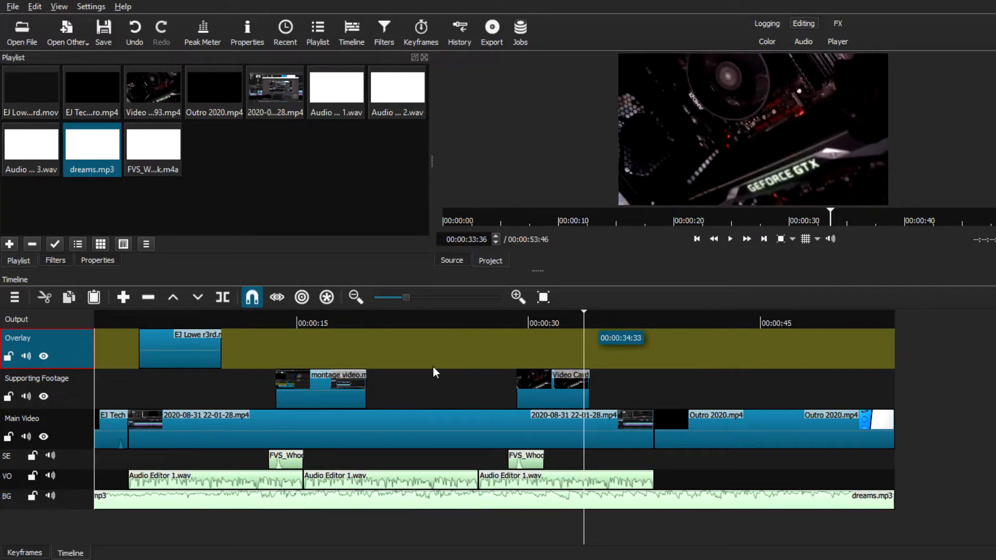
# Step: Move the playhead to about 23 seconds, between the two supporting clips, and inspect the Main Video track's header
pyautogui.click(427, 311)
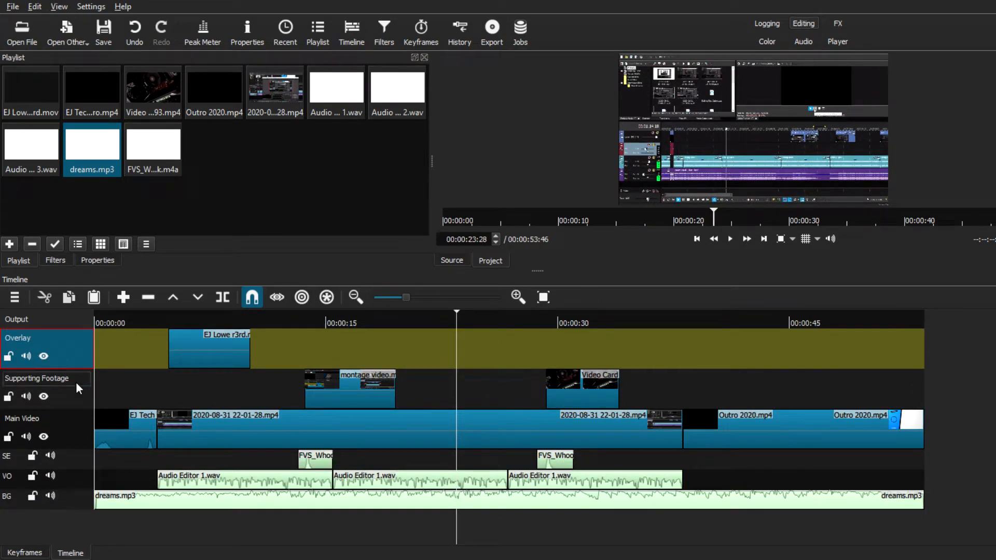
pyautogui.doubleClick(76, 421)
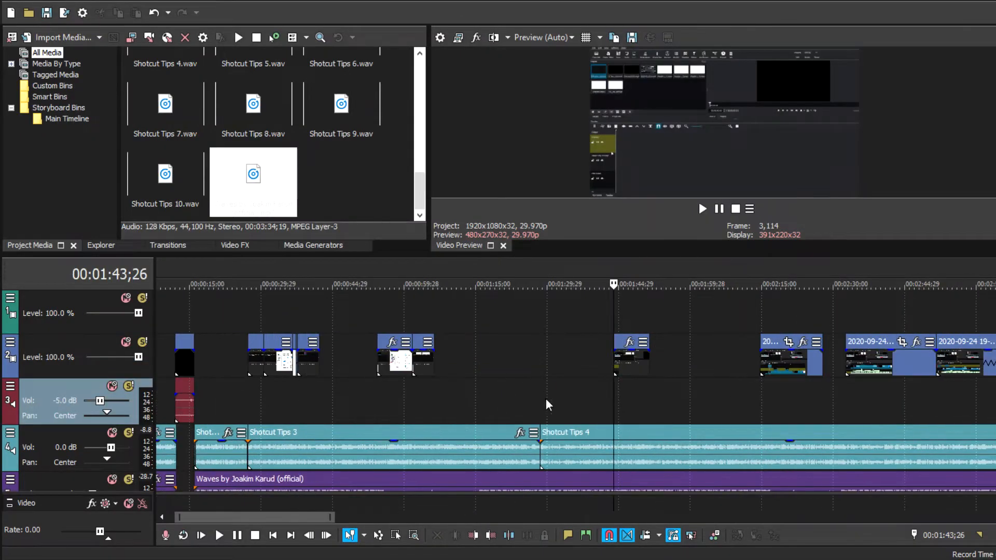
# Step: Switch to VEGAS and play the project from the start of Shotcut Tips 4 and from Shotcut Tips 6, pausing at 00:03:18;18
pyautogui.click(547, 399)
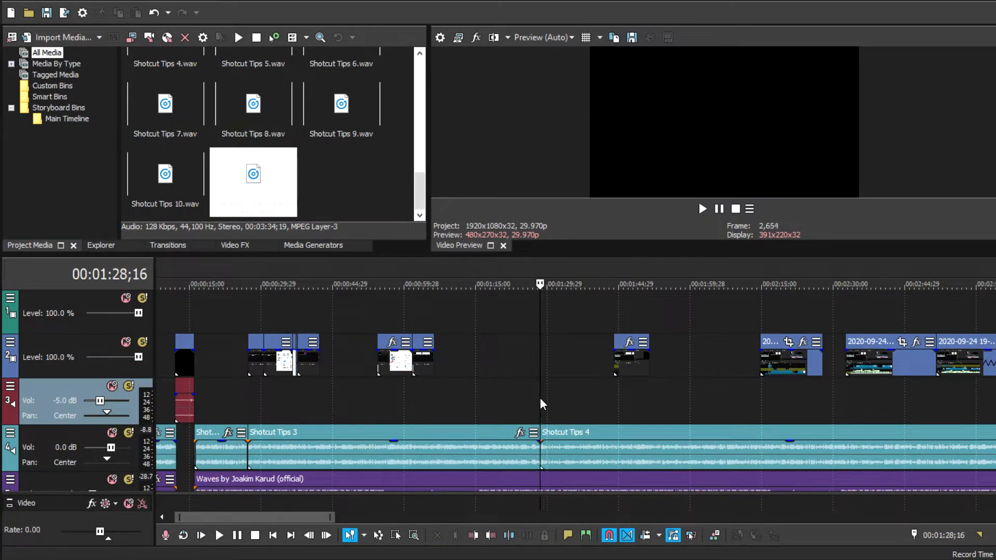
pyautogui.click(703, 209)
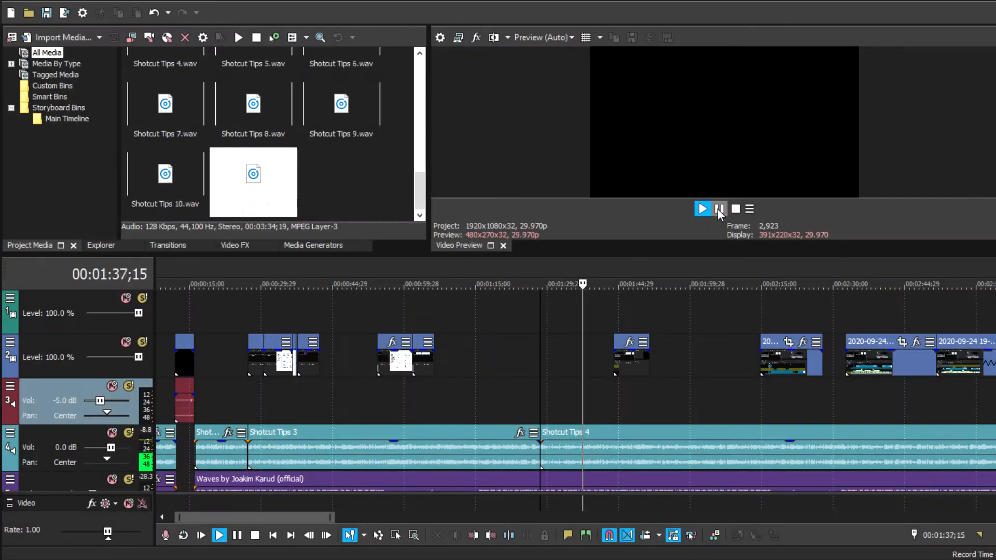
pyautogui.press('Return')
pyautogui.click(222, 400)
pyautogui.press('space')
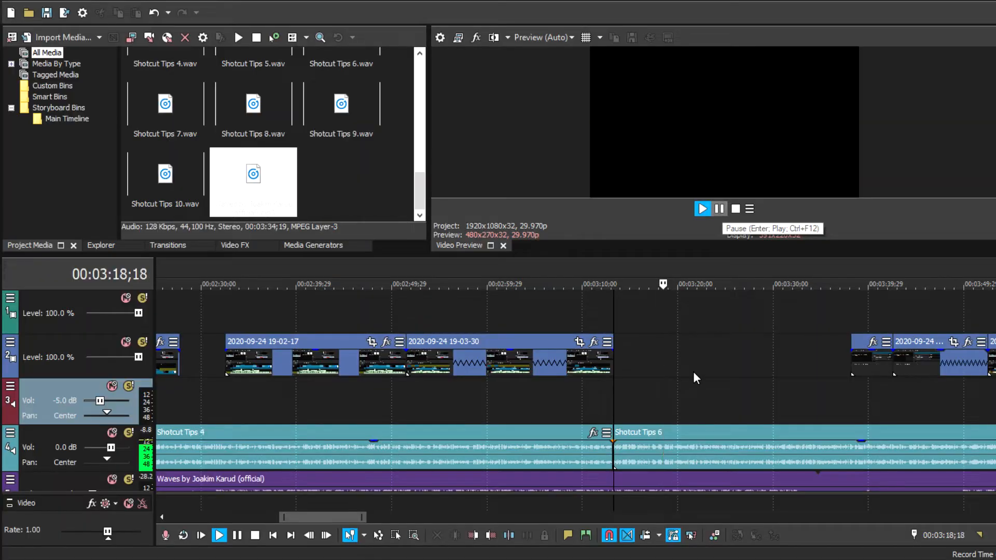
pyautogui.click(718, 209)
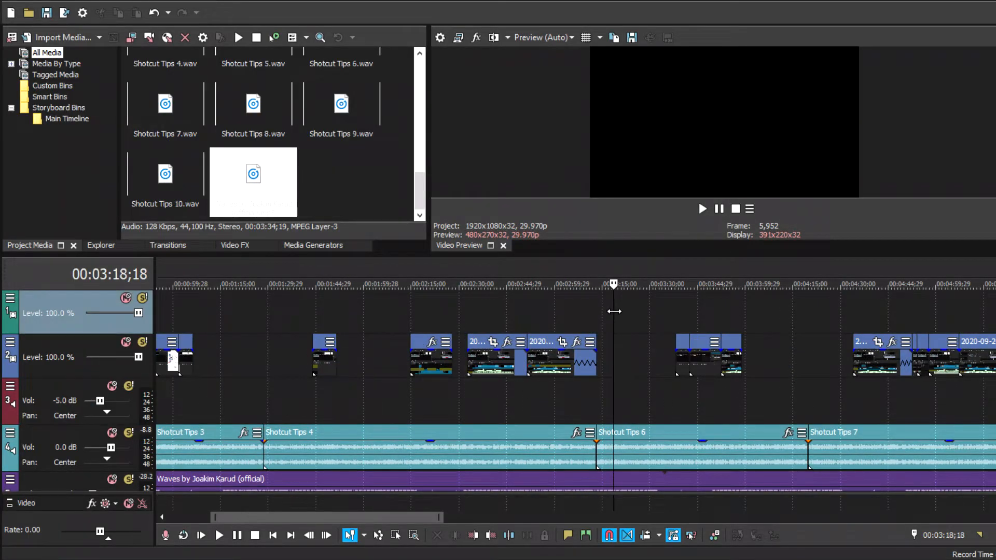
# Step: Bring up the Titles & Text presets among the media generators
pyautogui.click(296, 246)
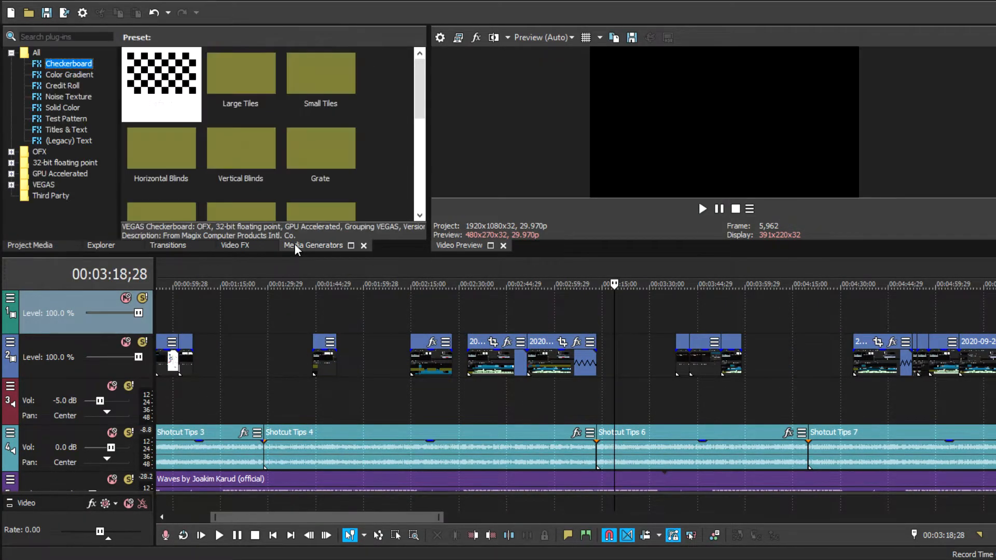
pyautogui.click(67, 129)
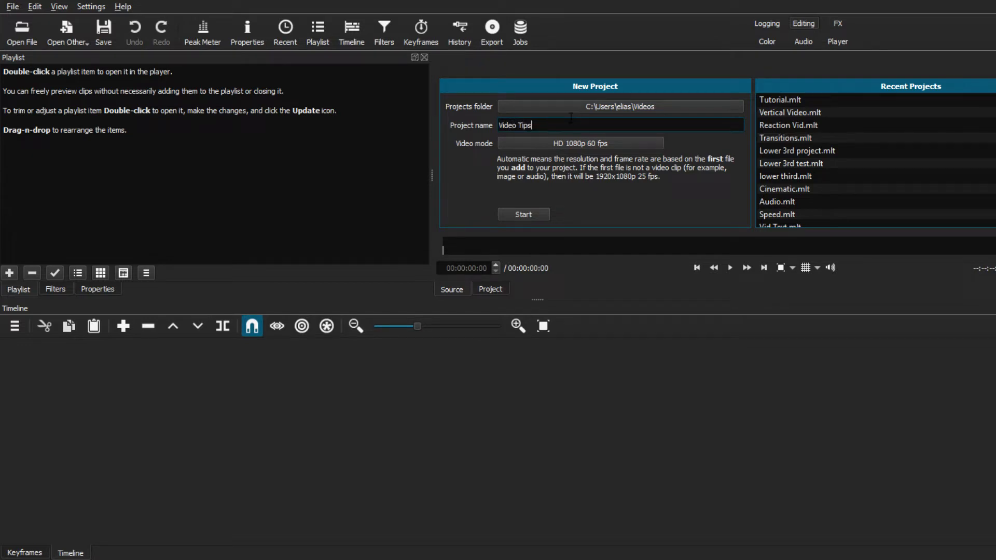
# Step: In Shotcut, review the video mode choices for the new project Video Tips and save the assembled Video Tips project
pyautogui.click(542, 141)
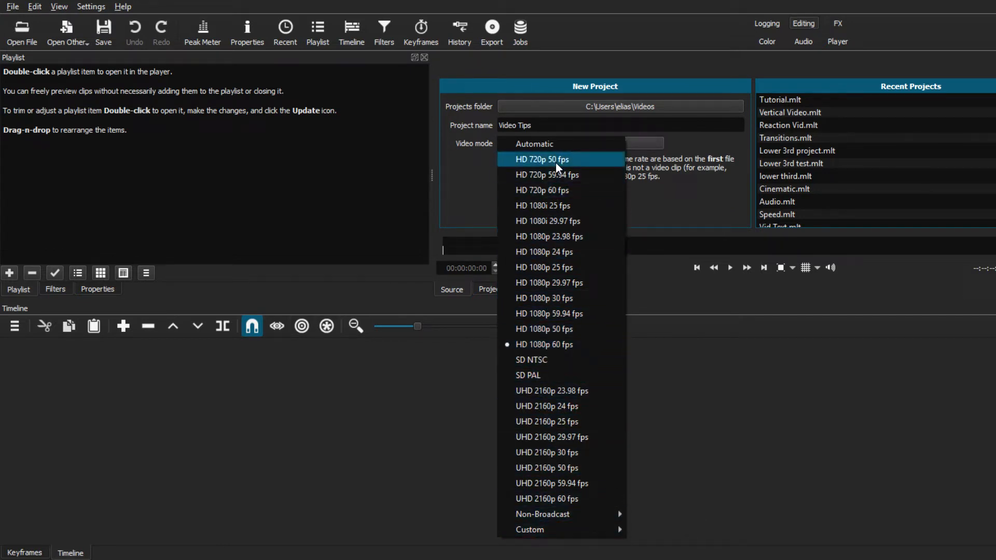
pyautogui.click(679, 141)
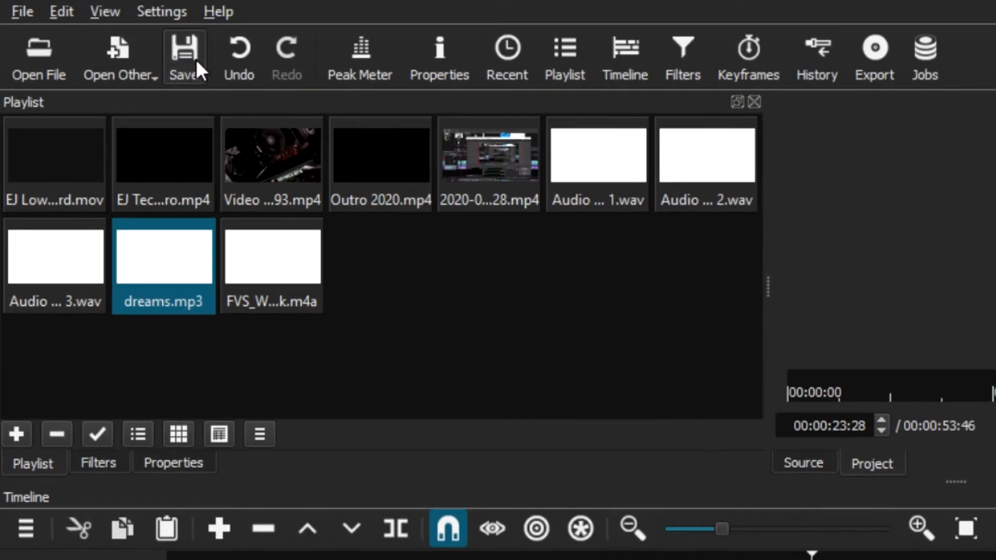
pyautogui.click(195, 59)
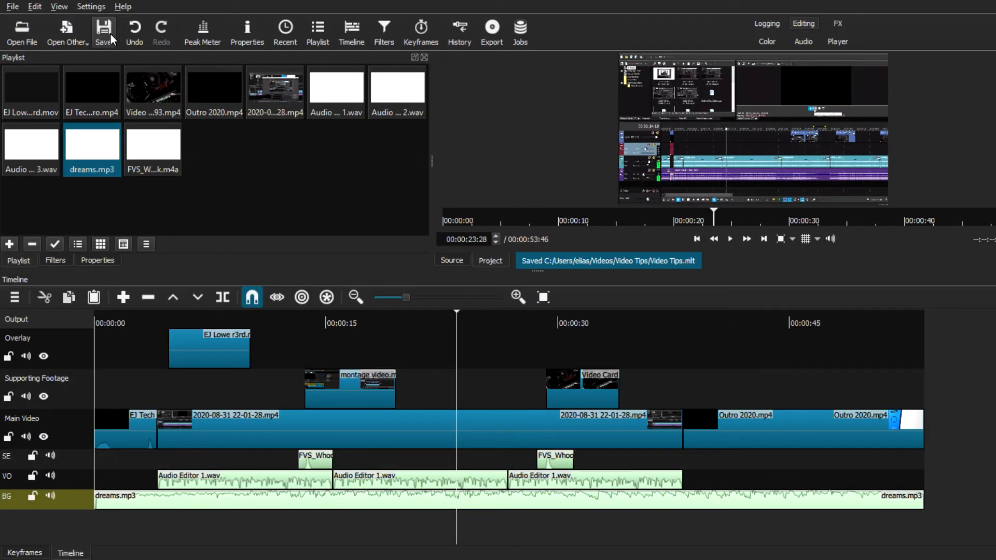
pyautogui.click(105, 39)
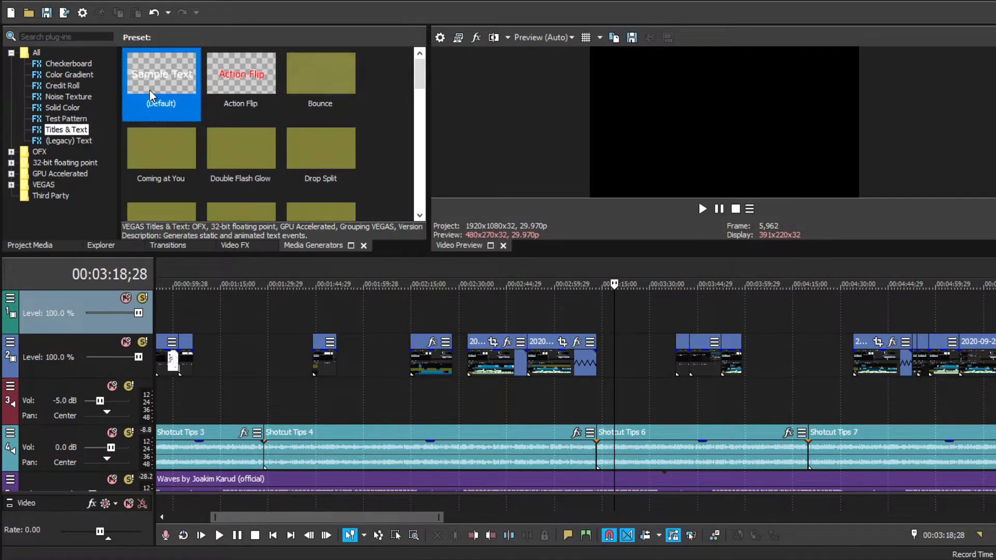
# Step: Switch to VEGAS, place the default Titles & Text preset on track 1 above Shotcut Tips 6, and view its font choices
pyautogui.moveTo(150, 89); pyautogui.dragTo(612, 324)
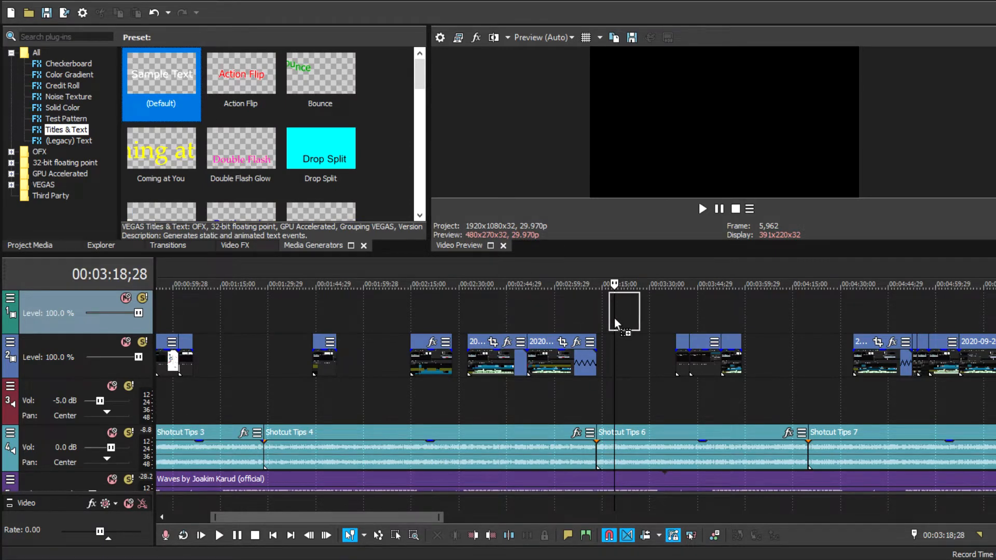
pyautogui.moveTo(615, 324); pyautogui.dragTo(614, 320)
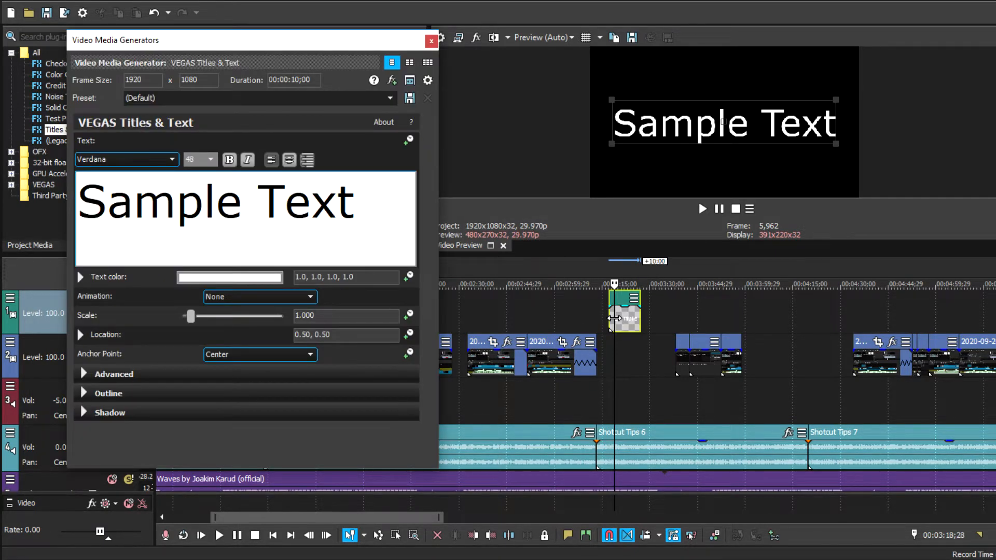
pyautogui.click(169, 160)
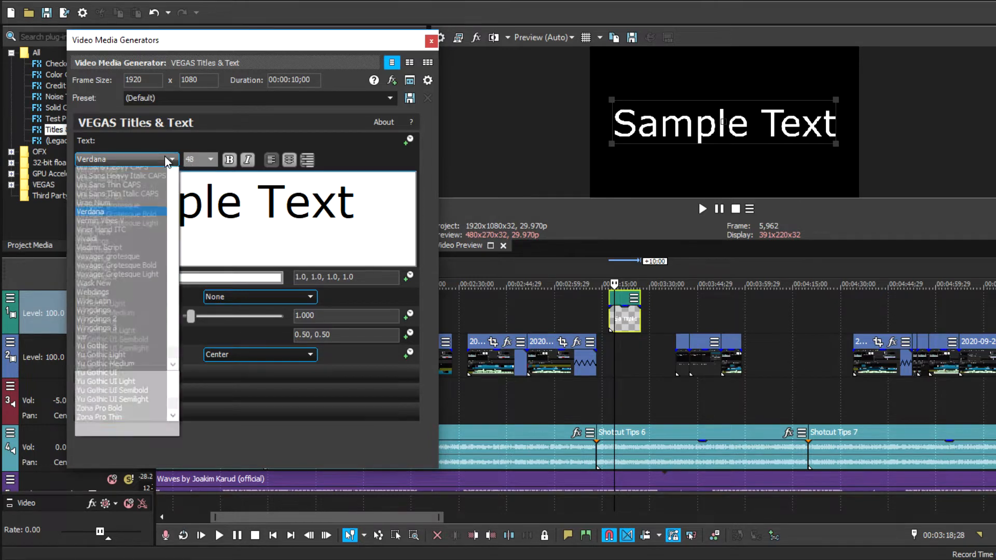
pyautogui.click(267, 201)
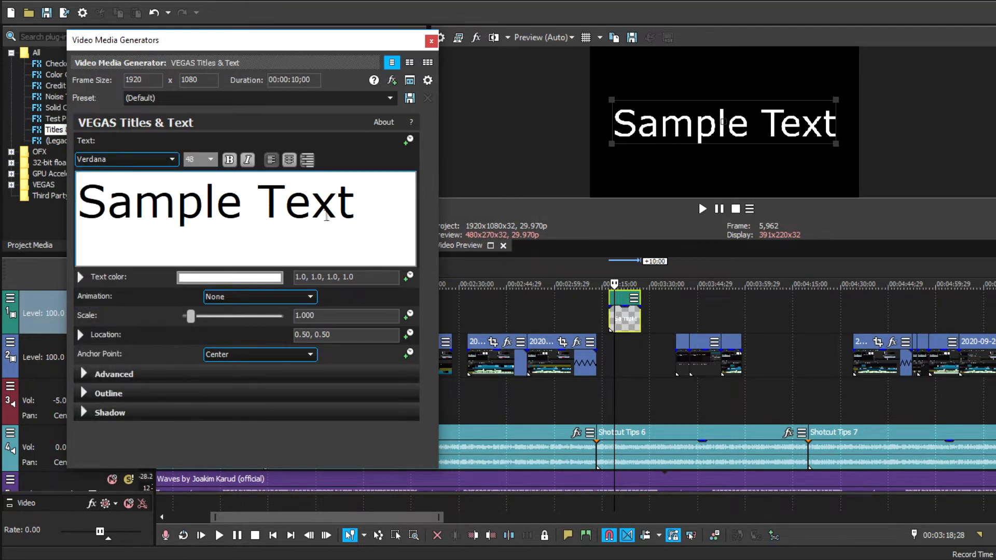
# Step: Play the project from the start of the new title and pause at 00:03:18;13
pyautogui.click(609, 351)
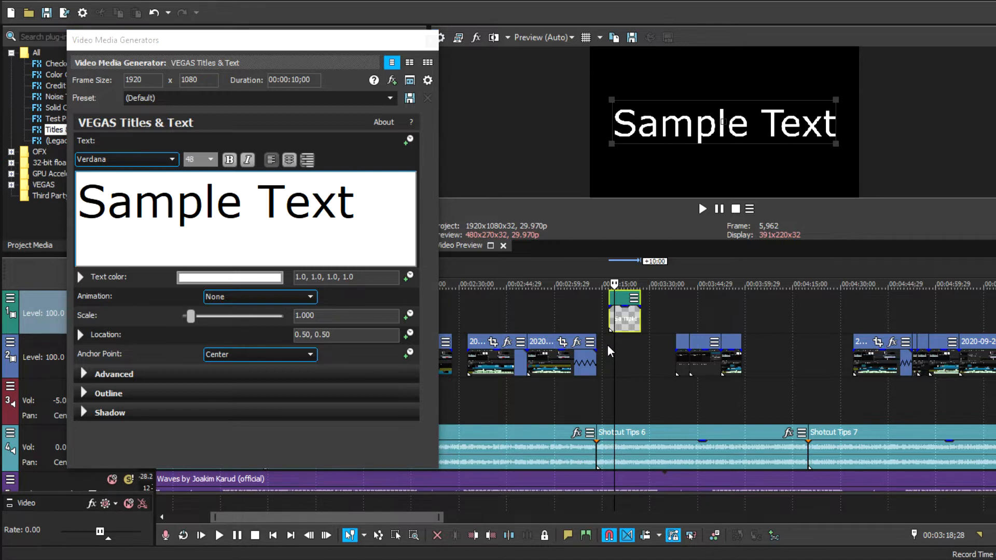
pyautogui.click(702, 209)
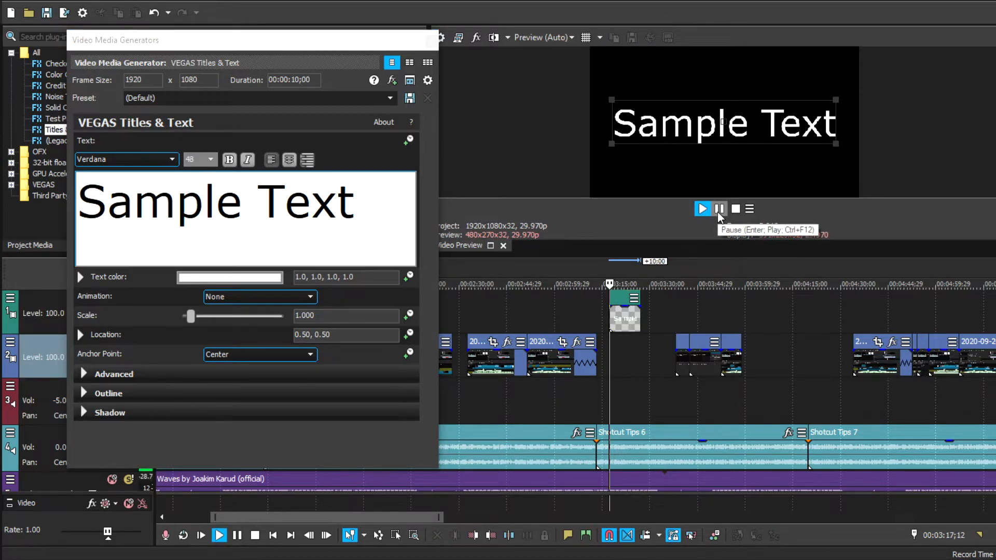
pyautogui.click(719, 212)
# Step: Replace the title's sample text with "SAVE YOUR PROJECT"
pyautogui.click(359, 209)
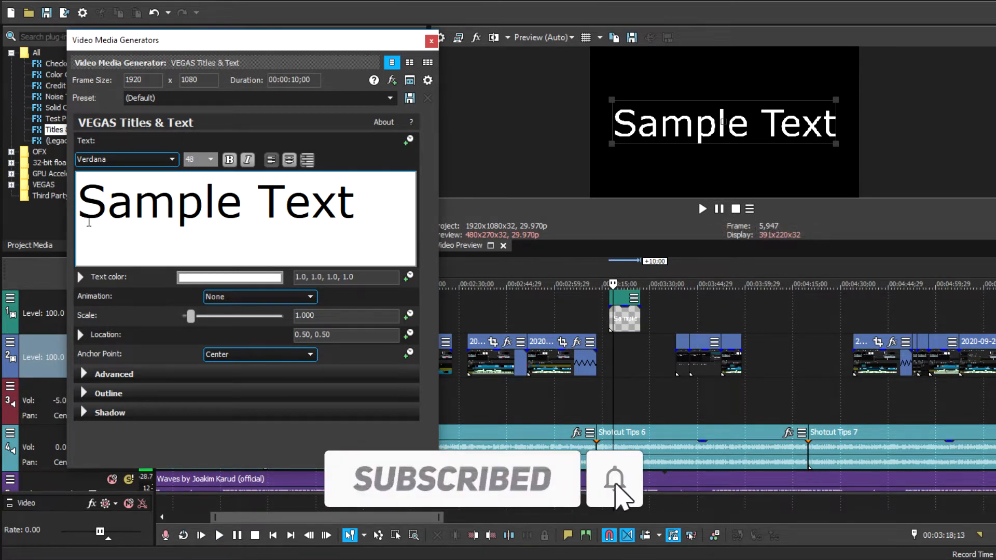
pyautogui.click(93, 208)
pyautogui.click(347, 190)
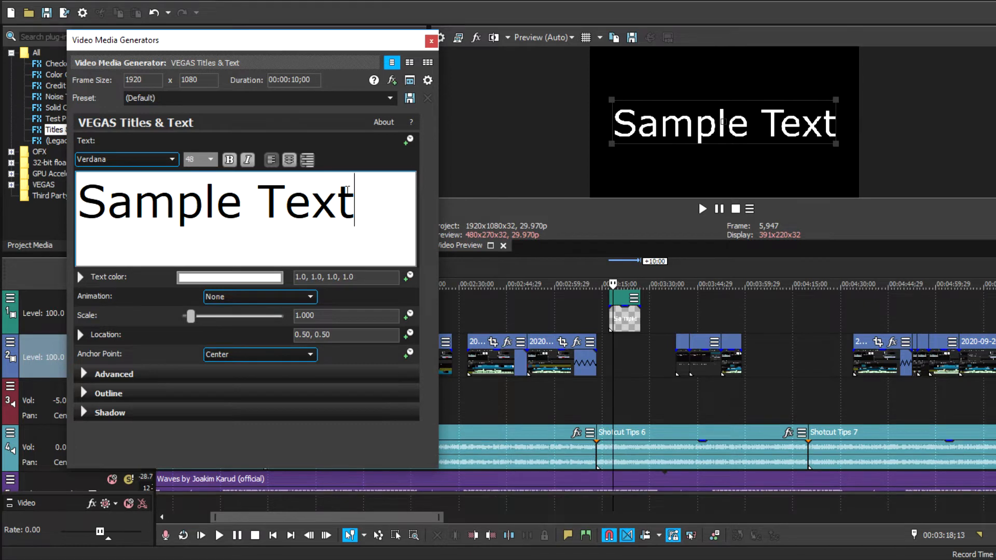
pyautogui.moveTo(348, 190); pyautogui.dragTo(76, 268)
pyautogui.press('BackSpace')
pyautogui.write('Sav')
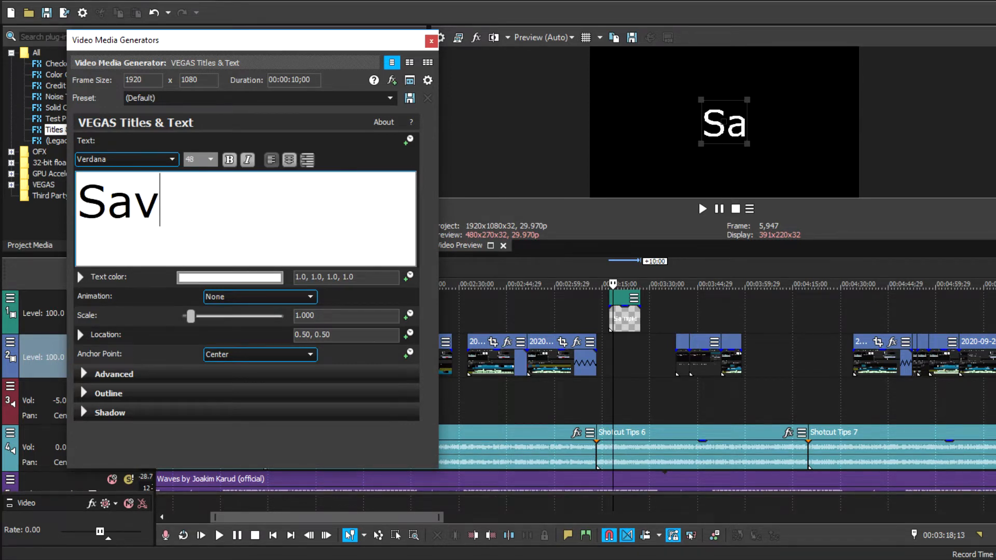
pyautogui.press('BackSpace')
pyautogui.press('BackSpace')
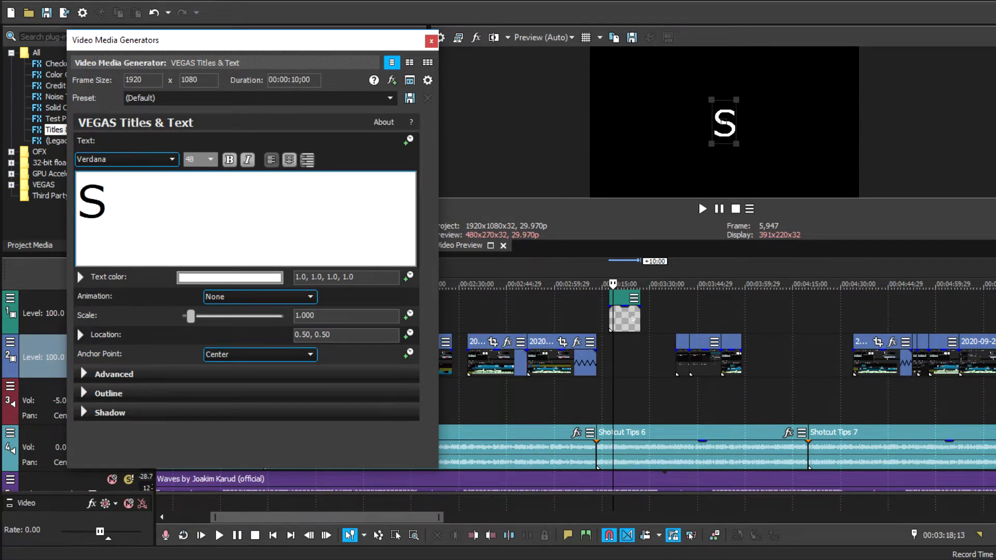
pyautogui.write('AVE YOUR')
pyautogui.write(' PRO')
pyautogui.write('JECT')
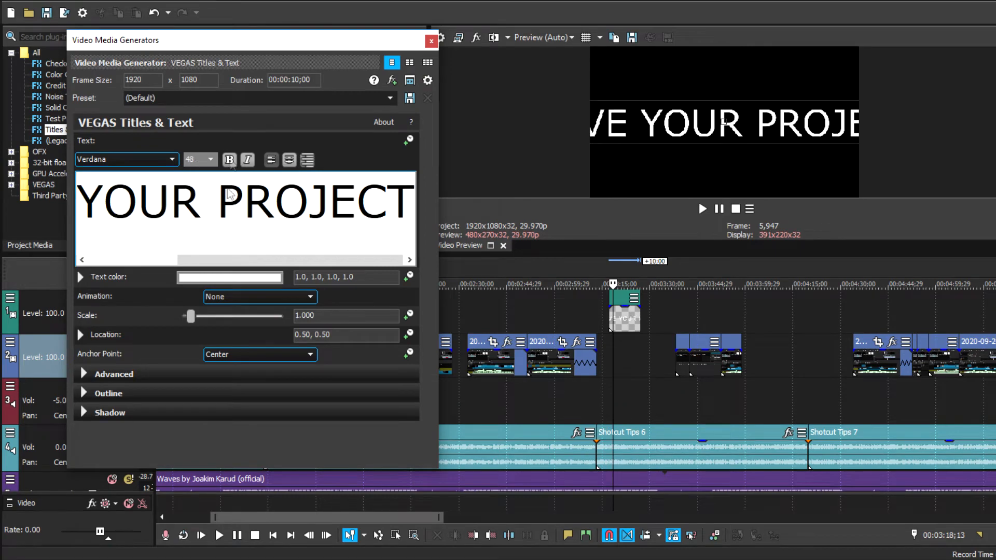
# Step: Set the font of the whole title text to BigNoodleTitling
pyautogui.doubleClick(231, 195)
pyautogui.hotkey('ctrl', 'a')
pyautogui.click(173, 159)
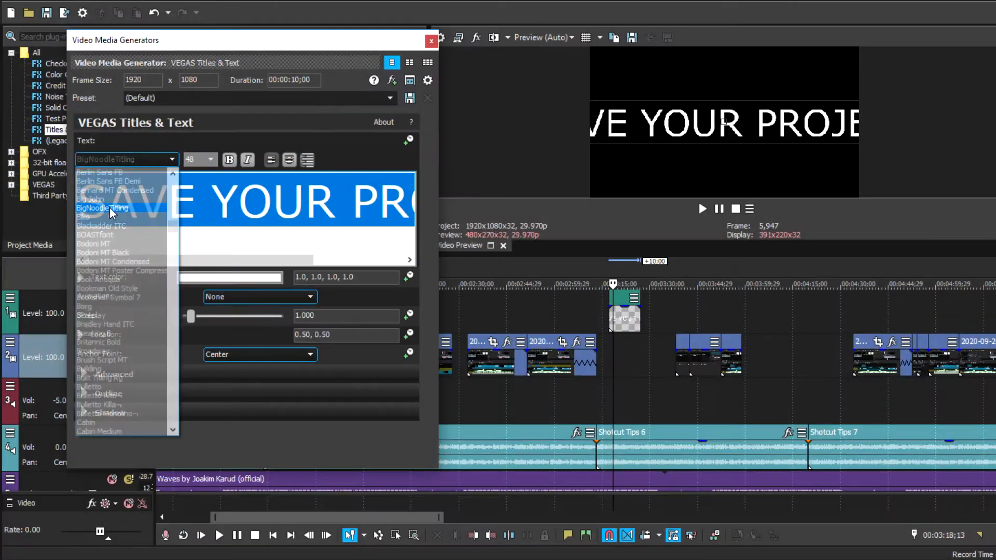
pyautogui.click(110, 207)
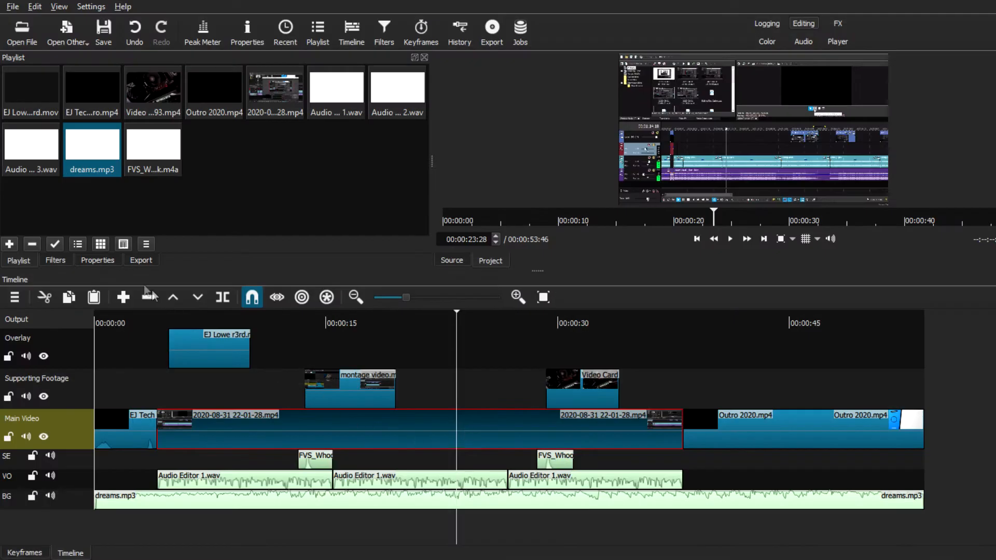
pyautogui.click(100, 260)
pyautogui.scroll(-2, 278, 150)
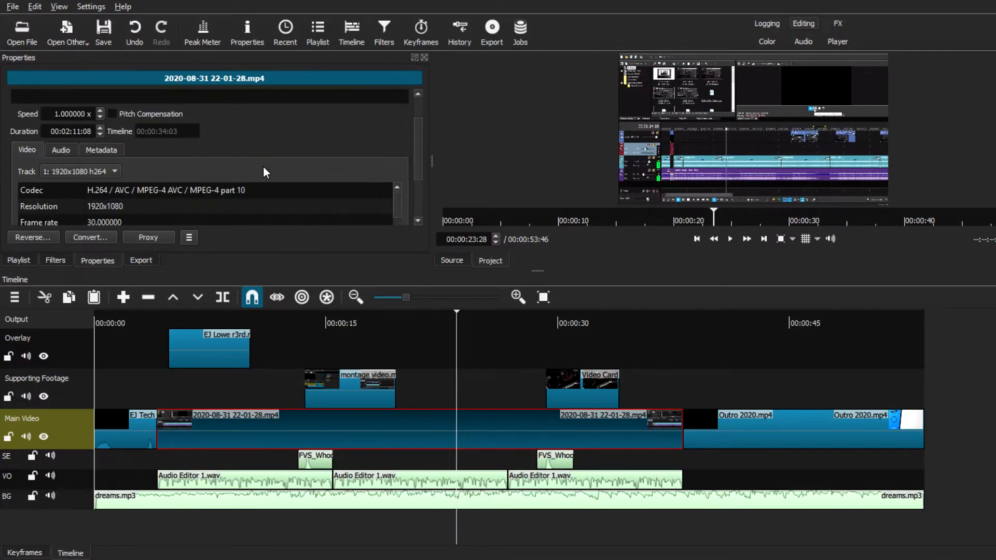
pyautogui.scroll(-1, 262, 166)
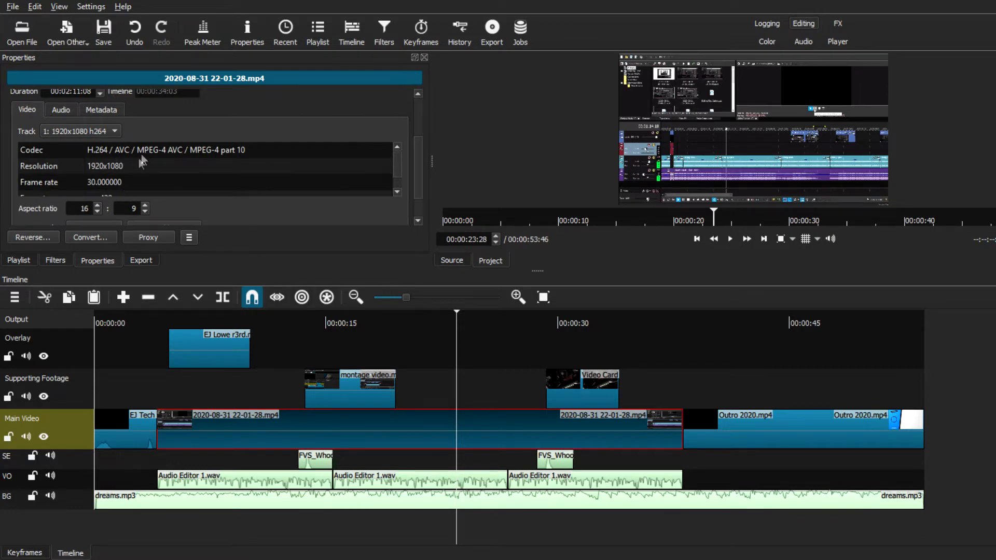
pyautogui.scroll(-3, 114, 167)
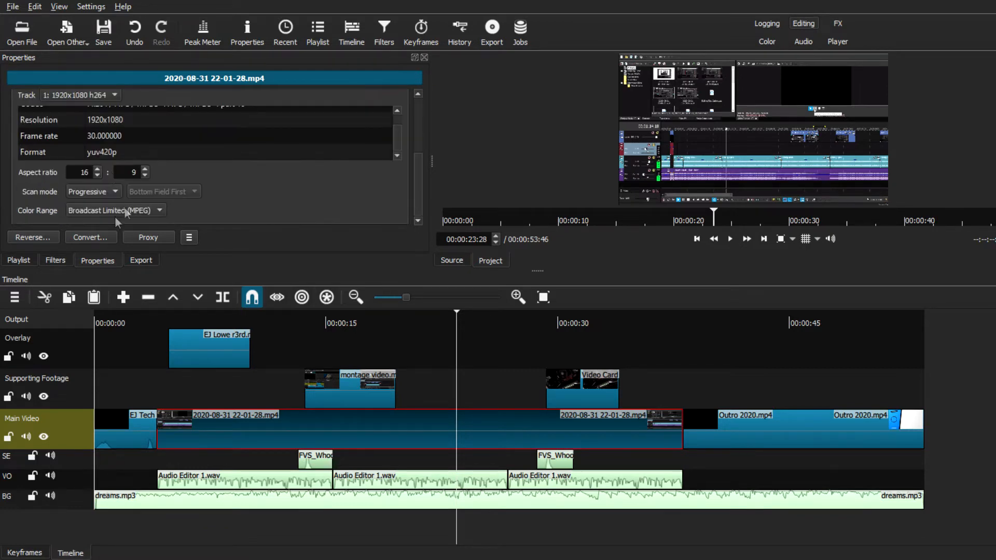
pyautogui.scroll(1, 103, 166)
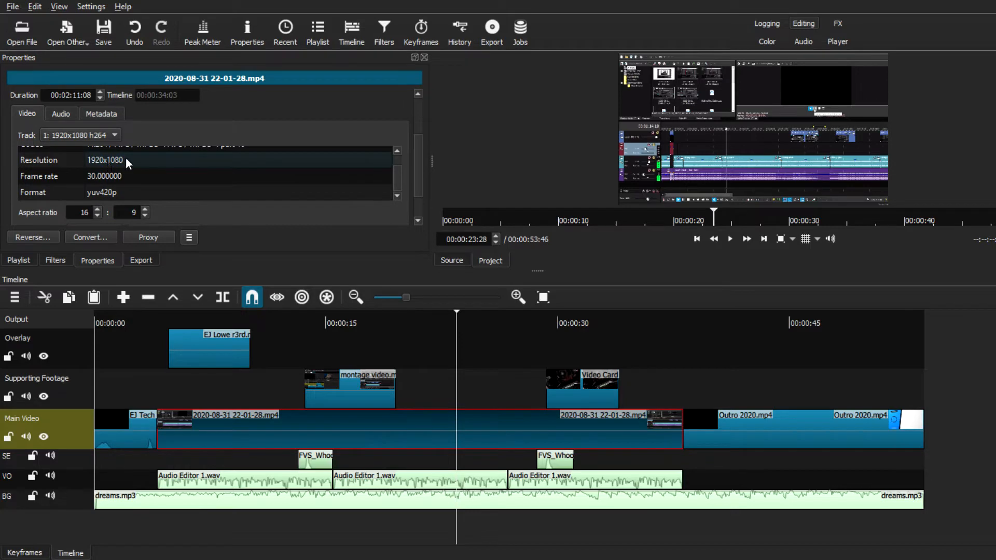
pyautogui.scroll(2, 110, 159)
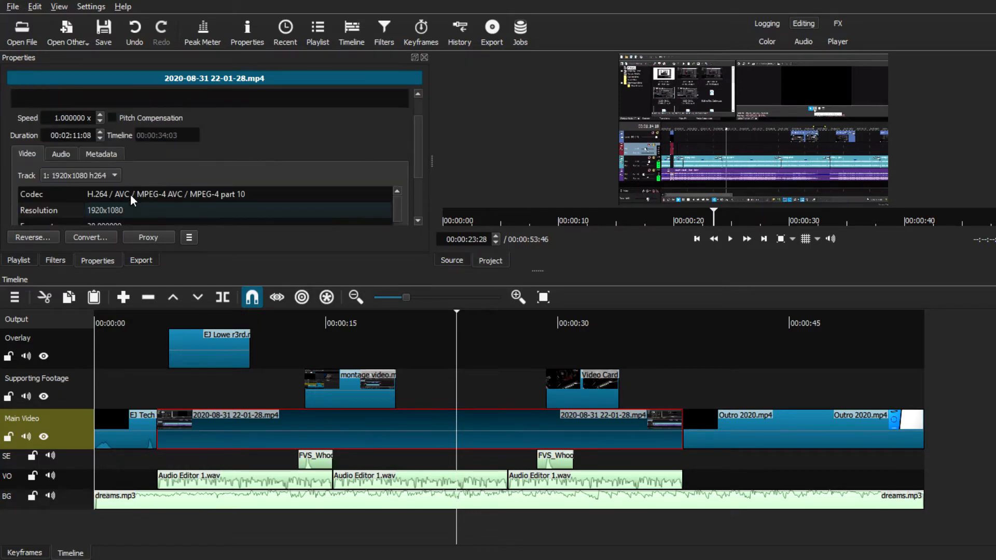
pyautogui.scroll(-1, 126, 193)
# Step: Examine the clip's audio codec, channels, sample rate and sync, and return to the playlist
pyautogui.click(66, 155)
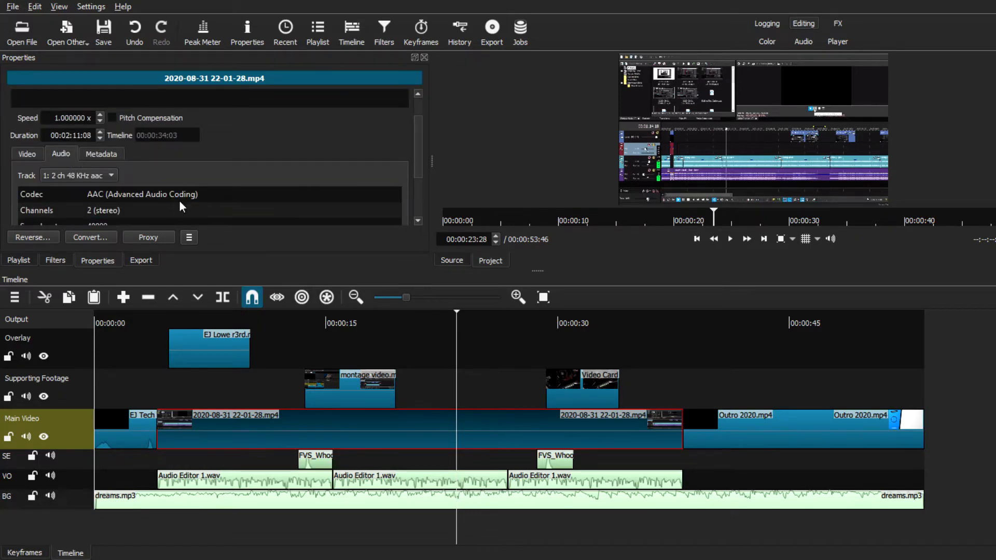
pyautogui.scroll(-1, 98, 184)
pyautogui.scroll(-2, 142, 182)
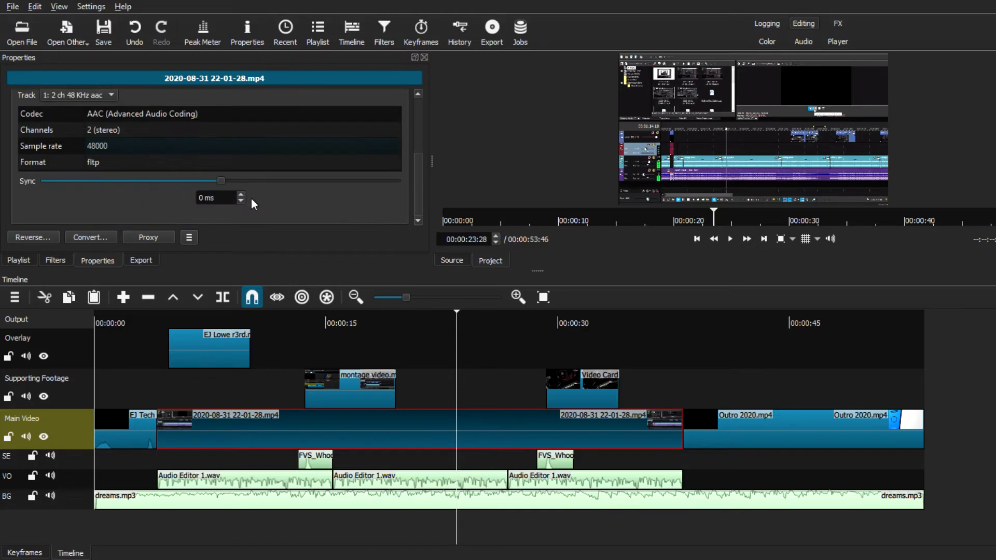
pyautogui.scroll(2, 250, 200)
pyautogui.click(31, 154)
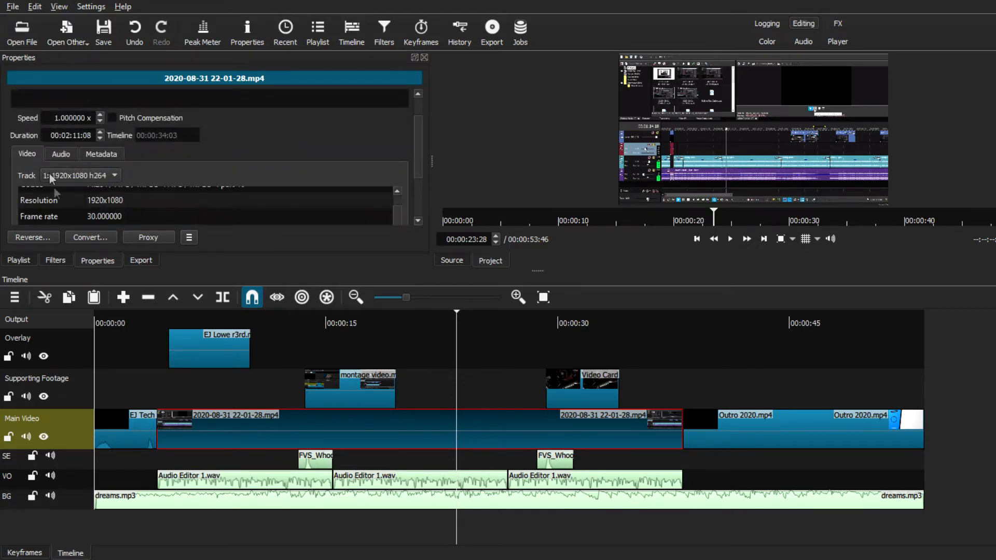
pyautogui.click(18, 260)
# Step: Select the middle voice-over clip on the VO track and make the timeline tracks taller
pyautogui.click(419, 481)
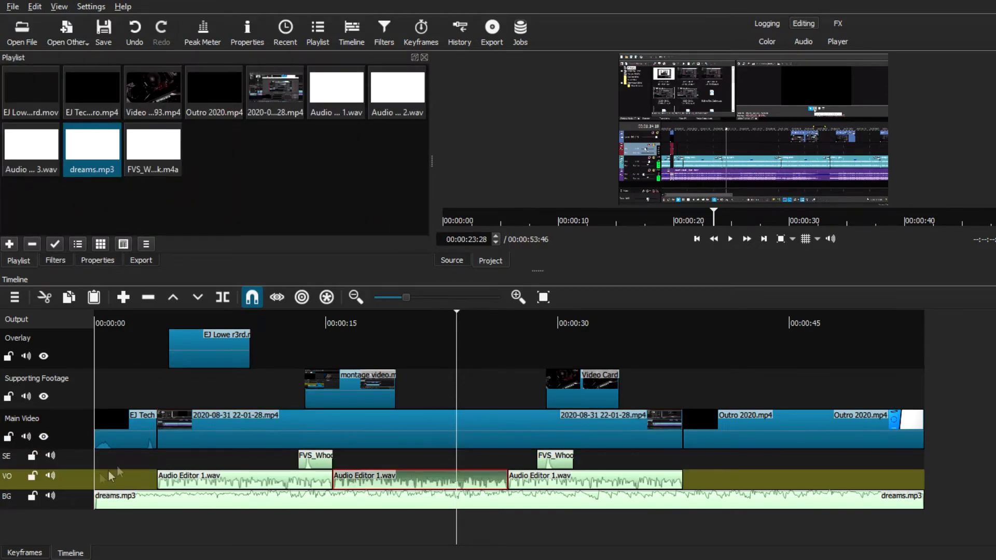
pyautogui.rightClick(64, 477)
pyautogui.click(104, 485)
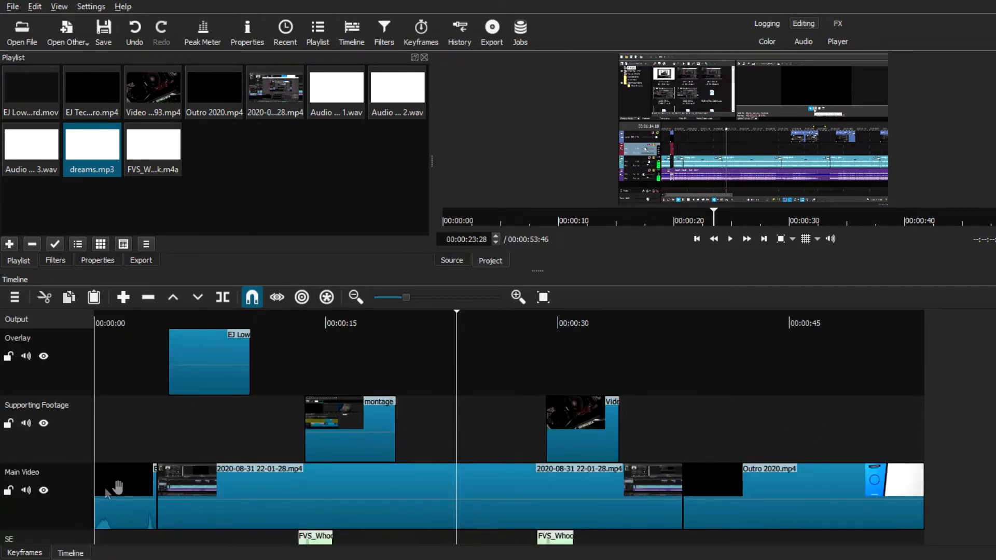
# Step: Examine the audio codec, channels, sample rate and duration of the middle voice-over clip on the VO track, and return to the playlist
pyautogui.scroll(-2, 423, 478)
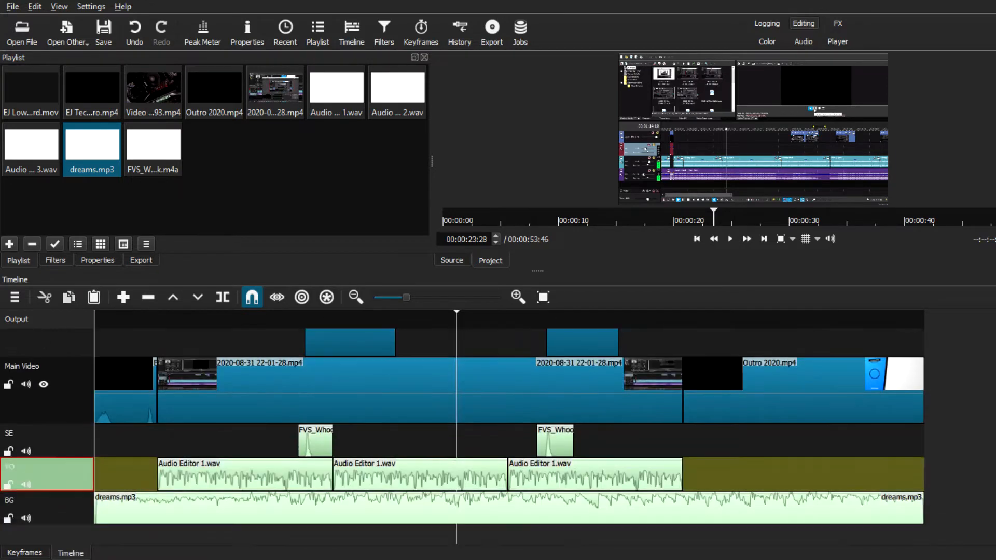
pyautogui.click(420, 478)
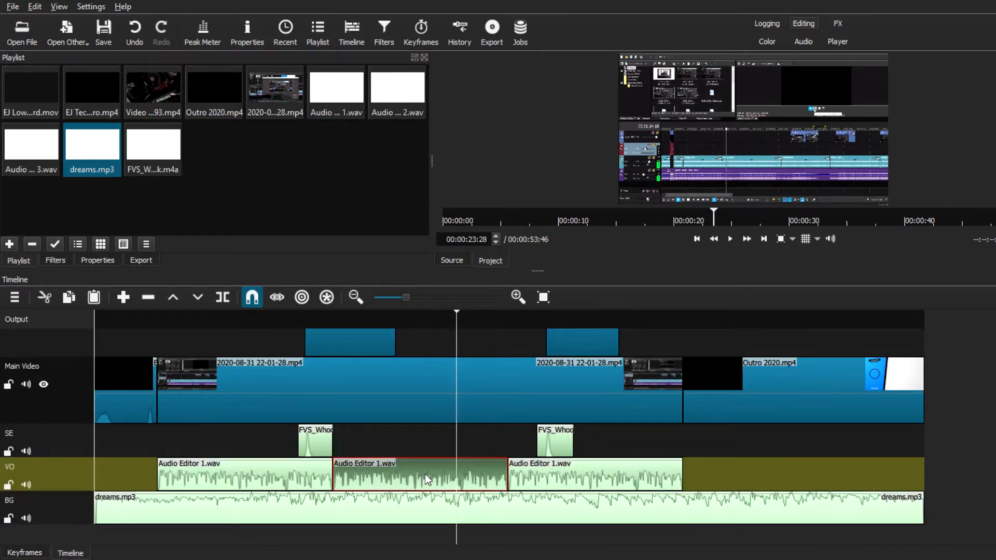
pyautogui.click(96, 263)
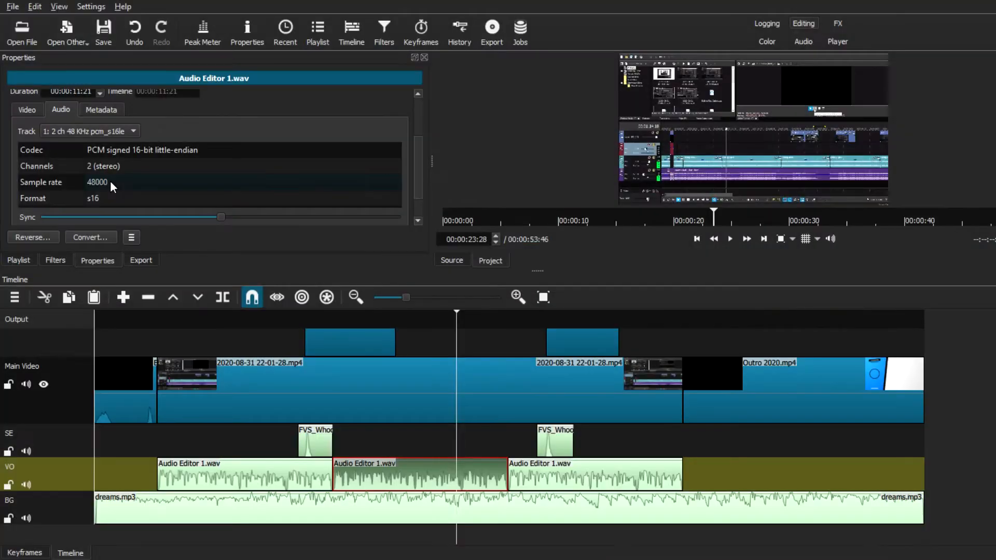
pyautogui.scroll(3, 110, 181)
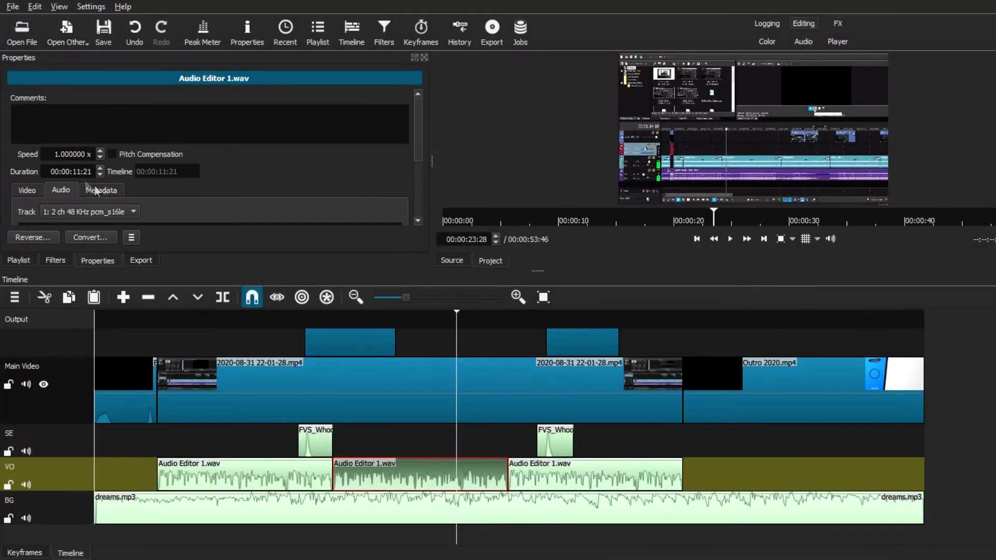
pyautogui.click(23, 261)
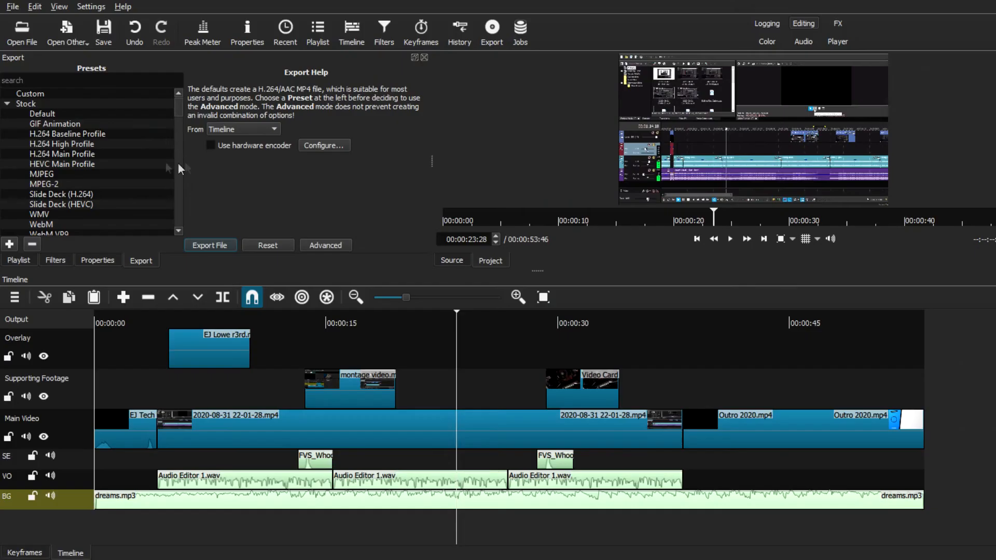
# Step: Choose the H.264 Main Profile export preset and show its advanced settings
pyautogui.click(64, 136)
pyautogui.click(65, 146)
pyautogui.click(65, 154)
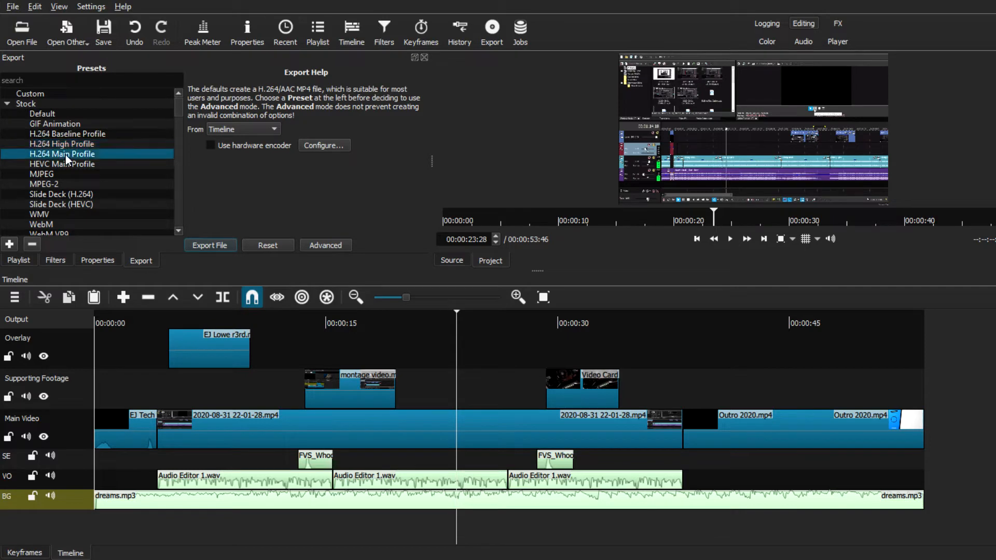
pyautogui.click(324, 244)
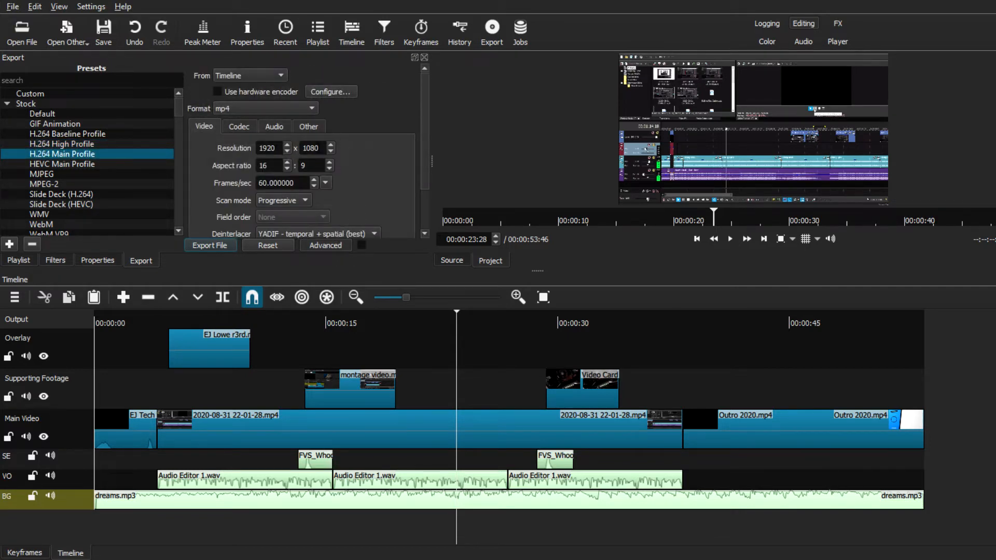
# Step: Examine the H.264 Main Profile preset's video, codec and audio export settings
pyautogui.scroll(-2, 371, 162)
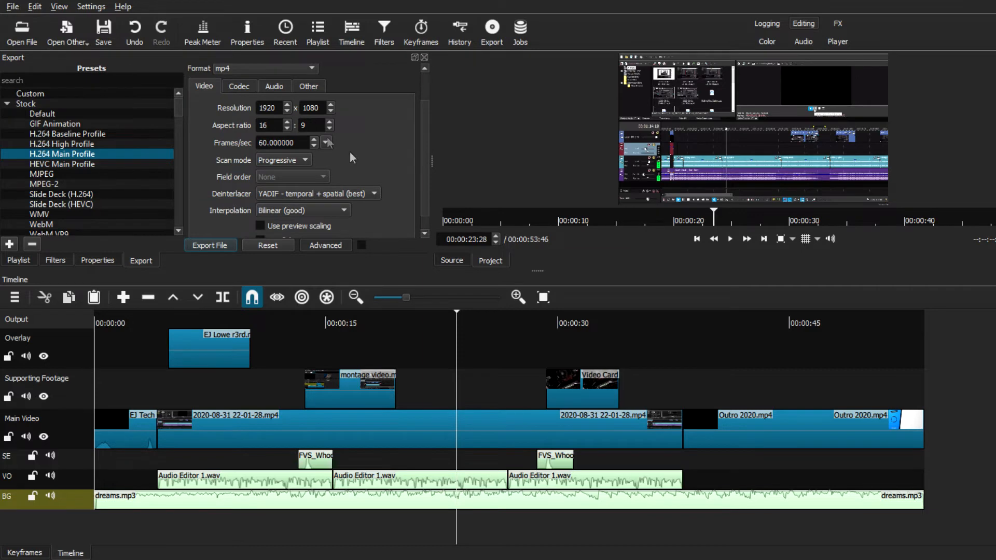
pyautogui.scroll(2, 397, 179)
pyautogui.click(249, 126)
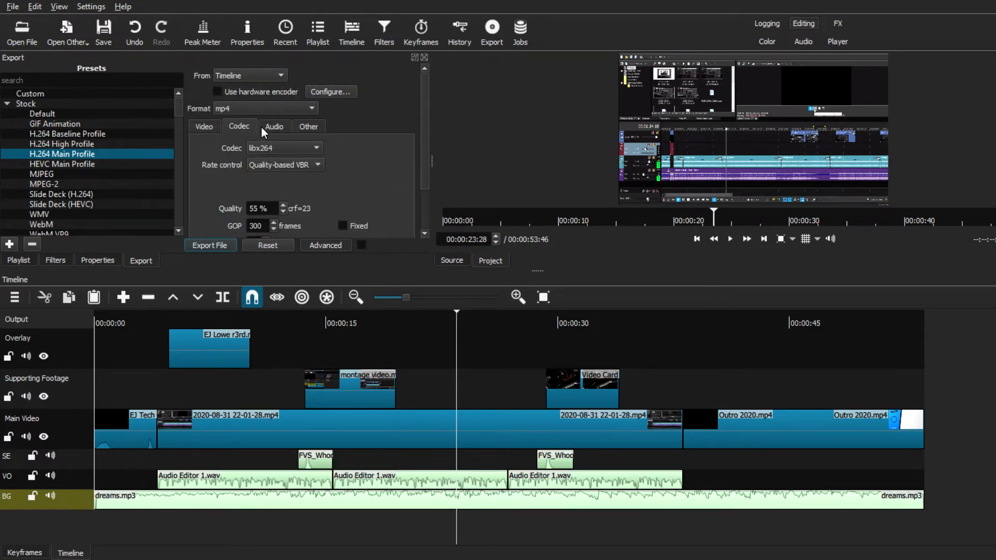
pyautogui.click(272, 126)
pyautogui.scroll(-2, 271, 127)
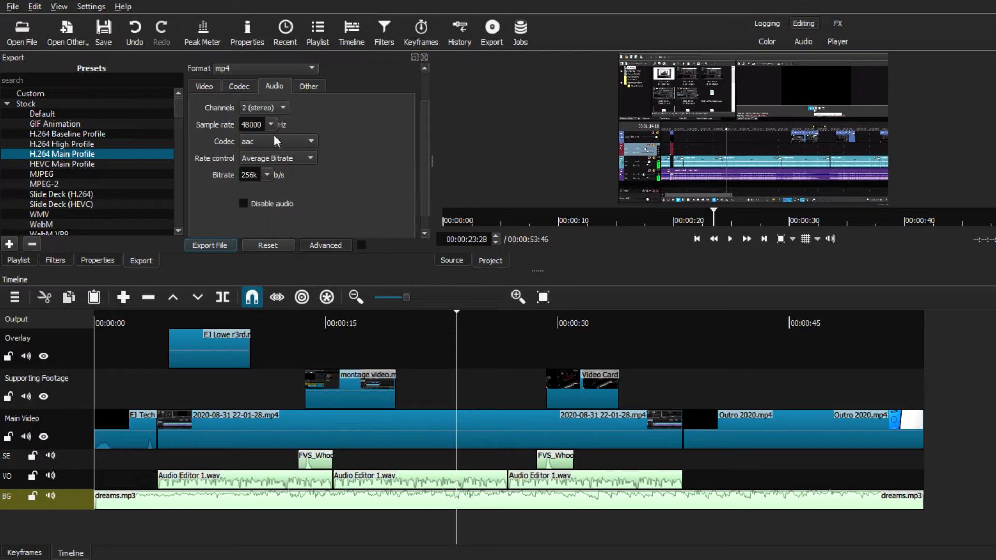
pyautogui.click(214, 89)
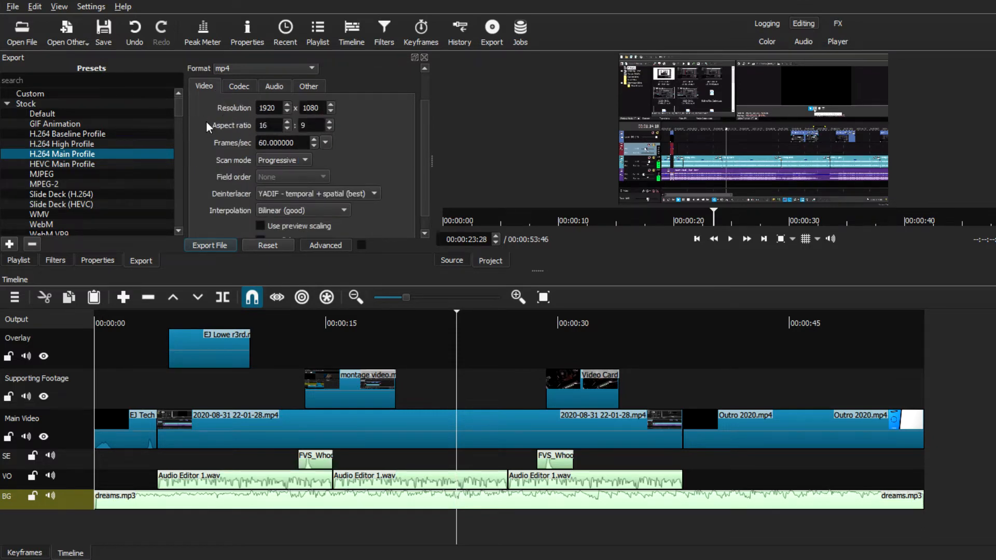
# Step: Choose the YouTube export preset and show its advanced settings
pyautogui.scroll(-2, 76, 158)
pyautogui.click(52, 185)
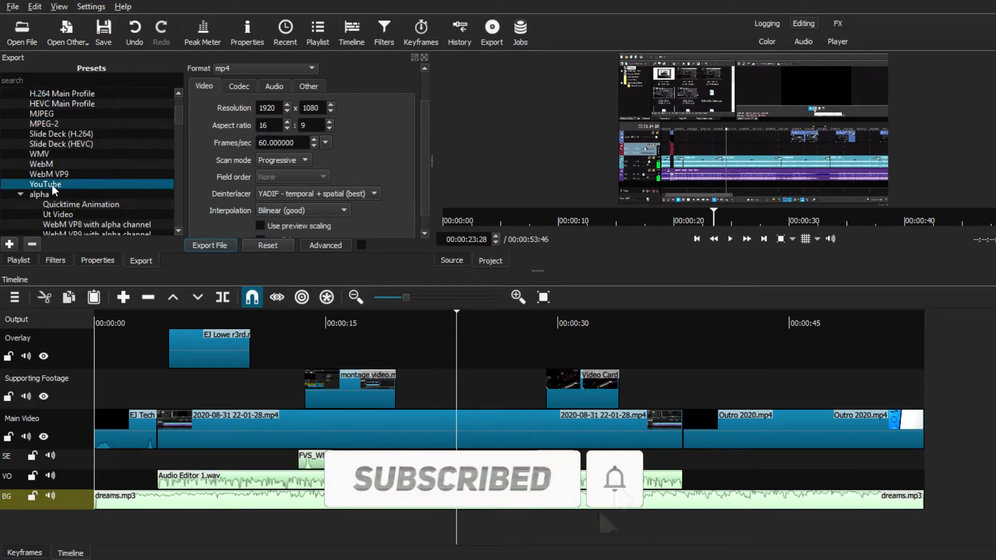
pyautogui.click(316, 244)
pyautogui.click(315, 244)
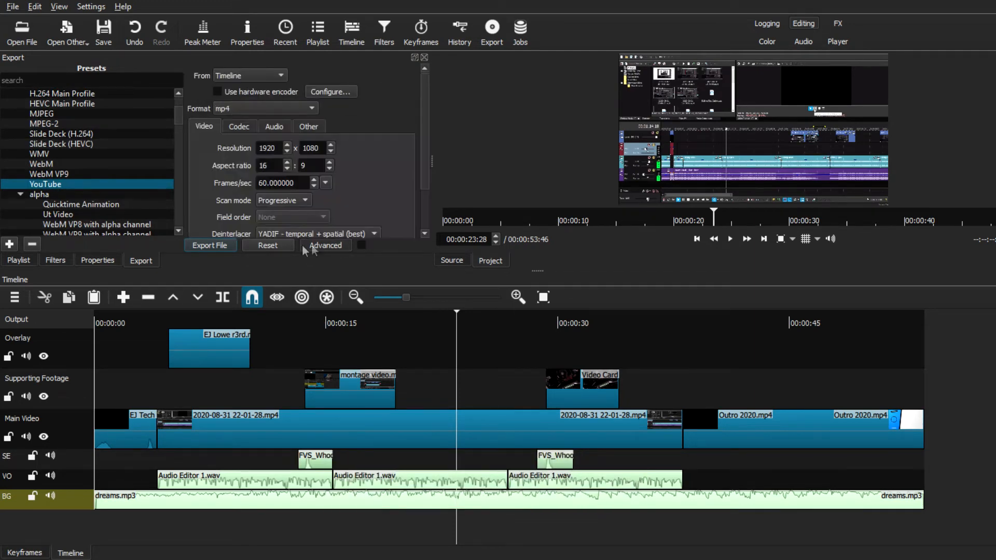
# Step: Examine the YouTube preset's video, codec and audio export settings
pyautogui.scroll(2, 311, 148)
pyautogui.scroll(-3, 350, 143)
pyautogui.scroll(3, 350, 141)
pyautogui.click(239, 126)
pyautogui.scroll(-3, 365, 161)
pyautogui.scroll(3, 365, 161)
pyautogui.click(275, 126)
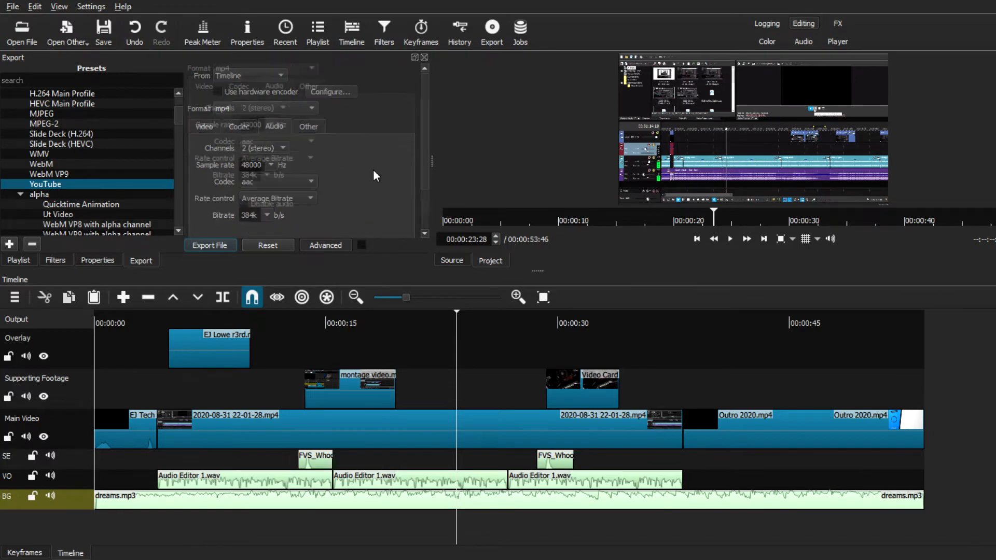
# Step: Browse the other stock export presets and return to the YouTube preset
pyautogui.click(59, 98)
pyautogui.scroll(1, 61, 108)
pyautogui.click(61, 110)
pyautogui.click(61, 105)
pyautogui.scroll(-1, 59, 144)
pyautogui.click(56, 184)
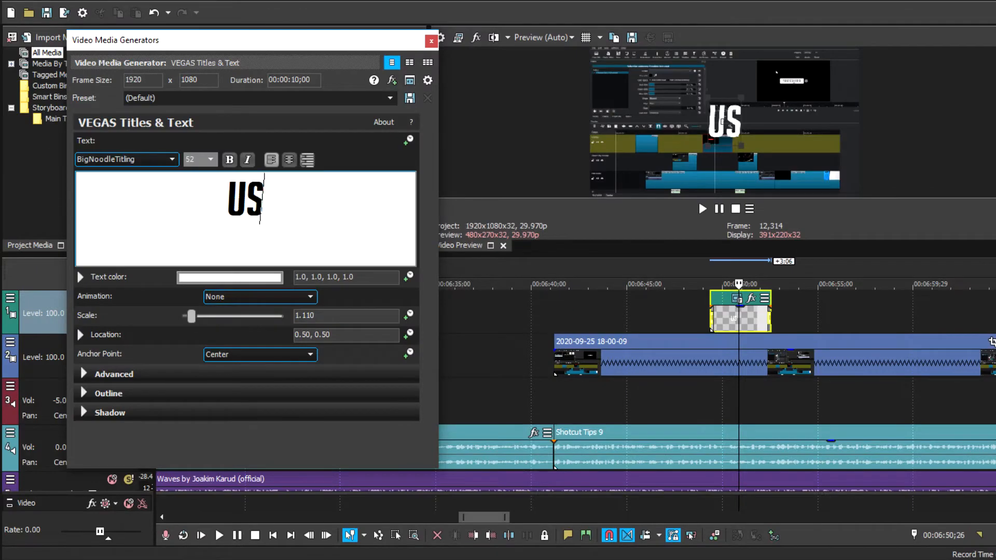
# Step: In VEGAS, complete the title text as USE YOUR RESOURCES and scale it down slightly to fit the frame
pyautogui.write('E YOUR')
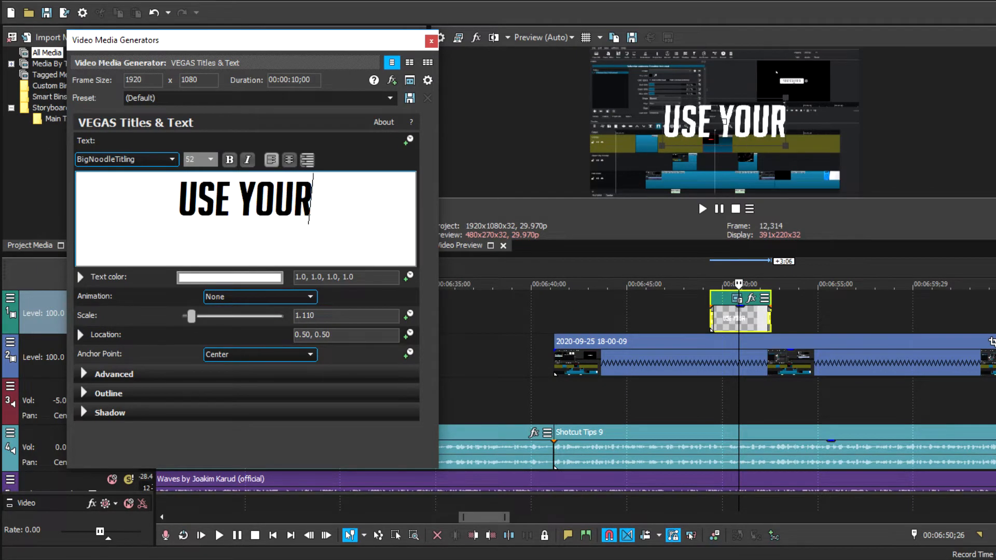
pyautogui.write(' RES')
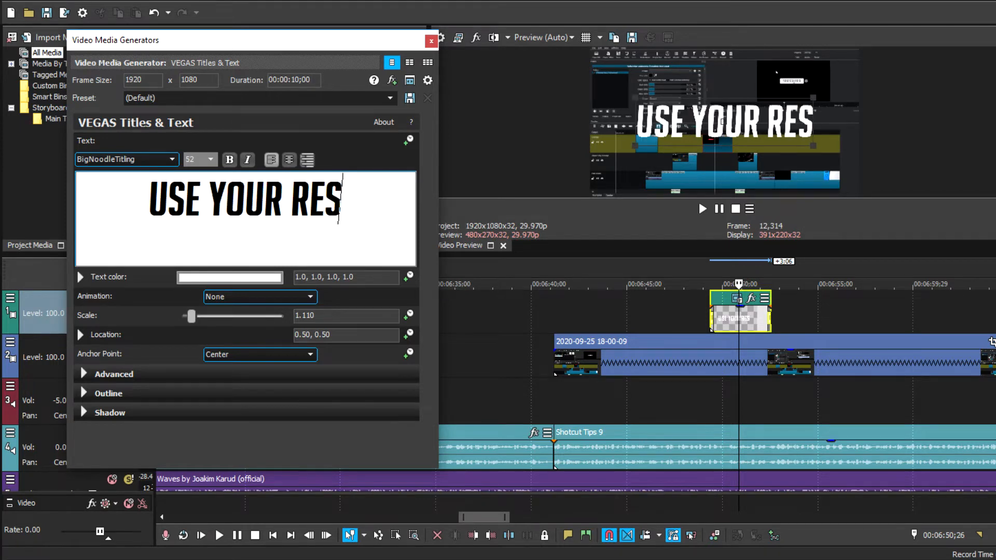
pyautogui.write('OURCES')
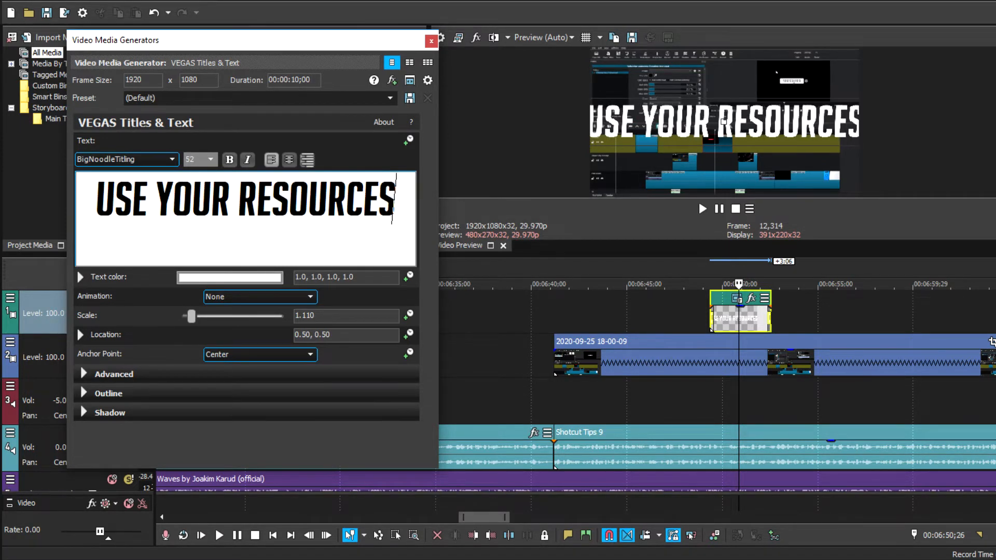
pyautogui.moveTo(191, 321); pyautogui.dragTo(190, 317)
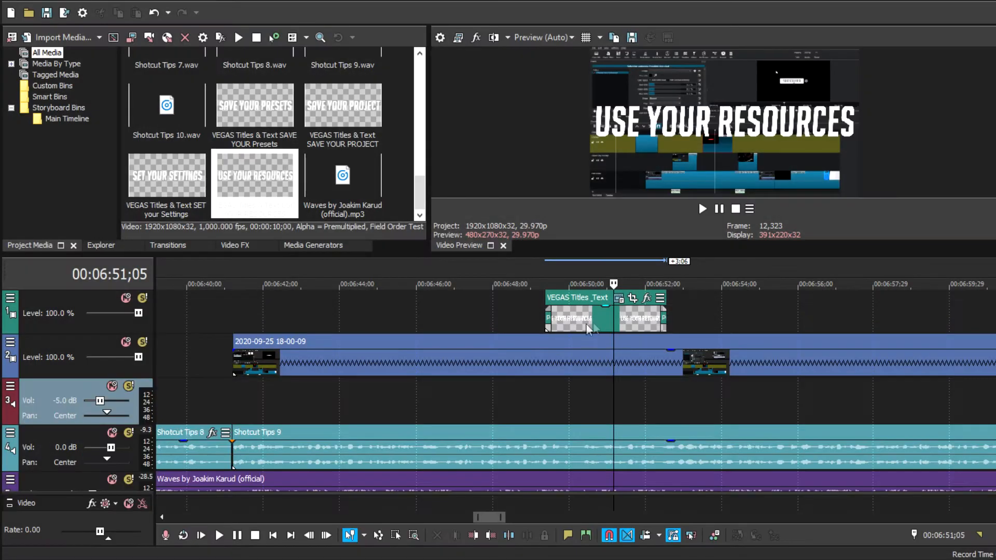
# Step: Move the USE YOUR RESOURCES title clip slightly earlier on the timeline and play across it to check its timing
pyautogui.click(584, 324)
pyautogui.click(518, 404)
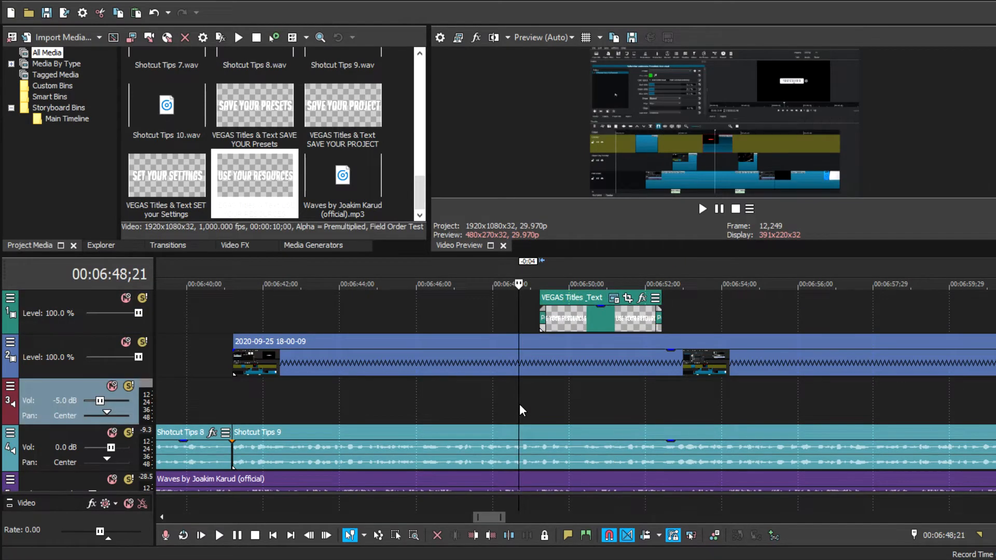
pyautogui.press('space')
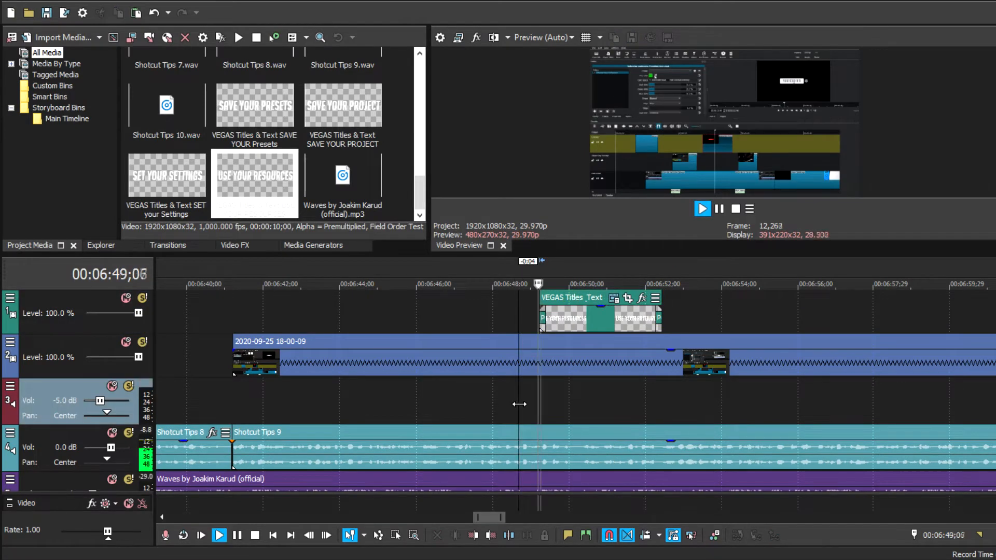
pyautogui.click(722, 213)
# Step: Insert an empty video track between the title track and the screen recording track
pyautogui.click(551, 364)
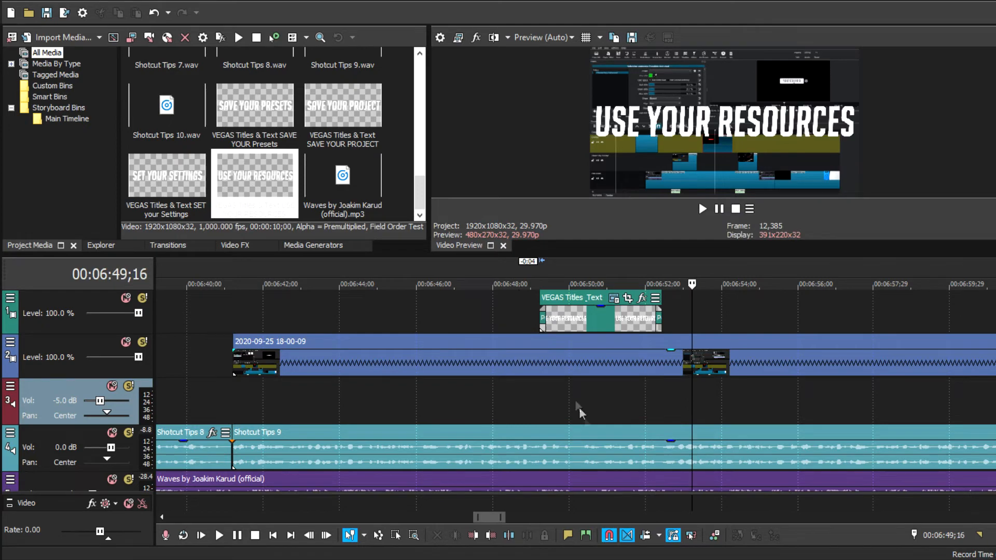
pyautogui.scroll(-2, 579, 406)
pyautogui.rightClick(53, 346)
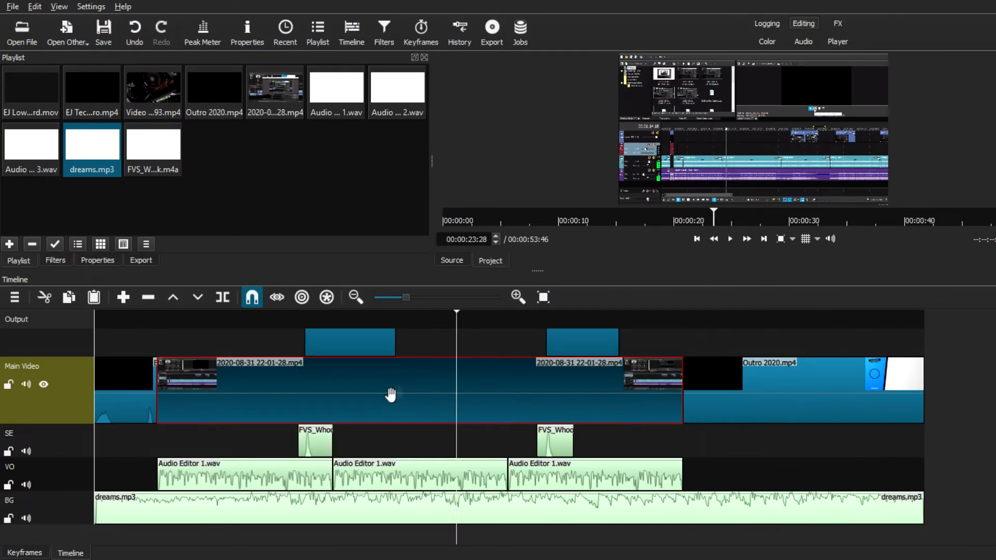
pyautogui.click(57, 260)
pyautogui.click(16, 241)
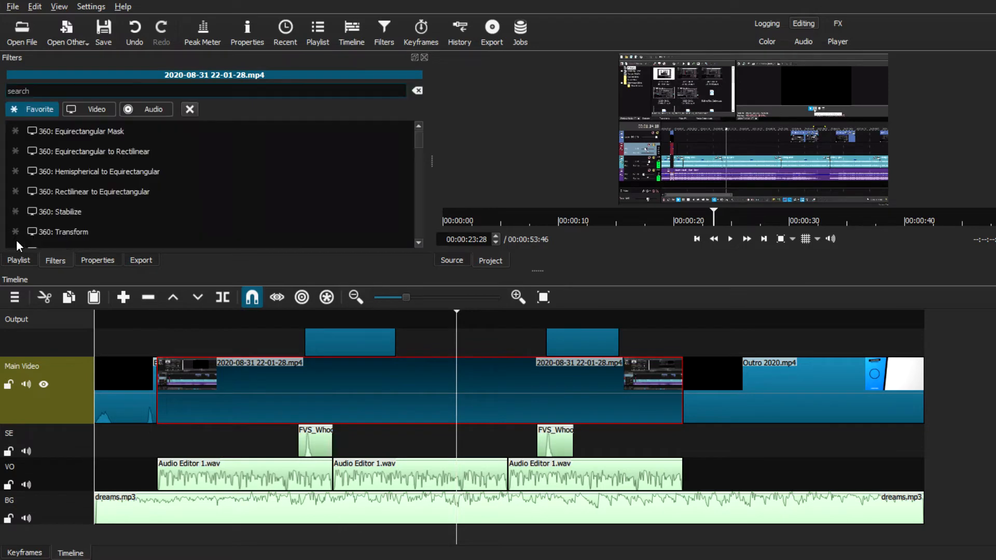
pyautogui.click(89, 105)
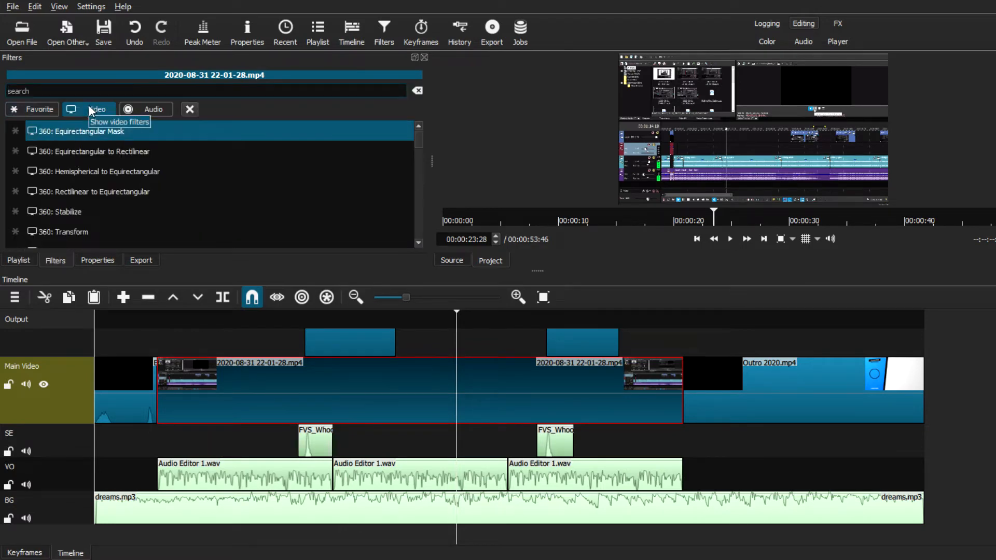
pyautogui.scroll(-2, 100, 172)
pyautogui.click(58, 195)
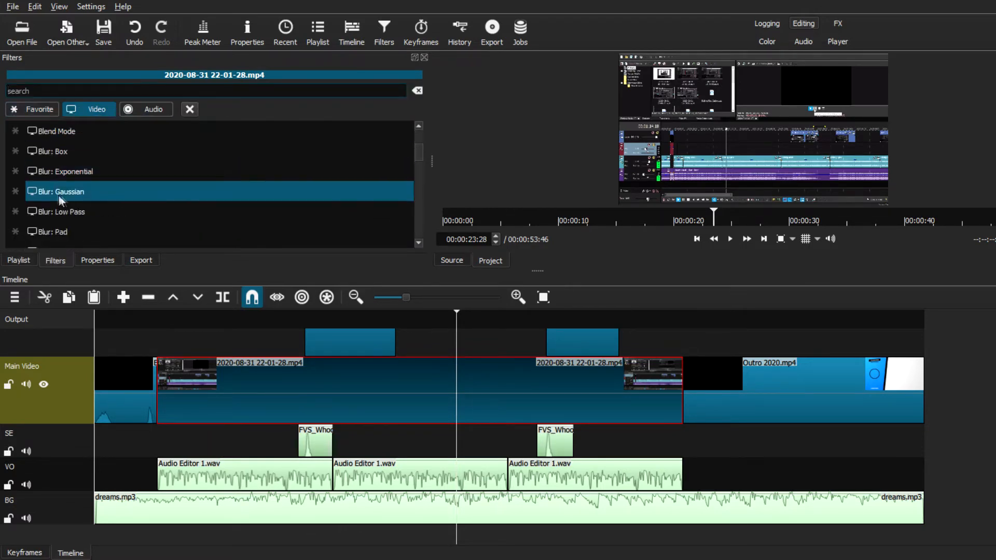
pyautogui.moveTo(206, 109); pyautogui.dragTo(230, 111)
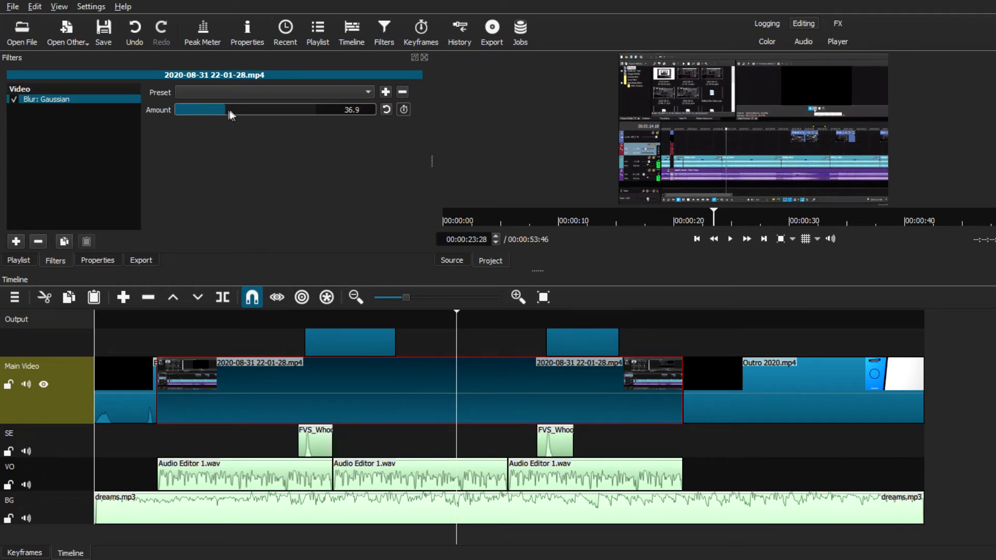
# Step: Save the Gaussian blur settings as a preset named Main Blur and apply that preset to the filter
pyautogui.click(386, 92)
pyautogui.write('Main')
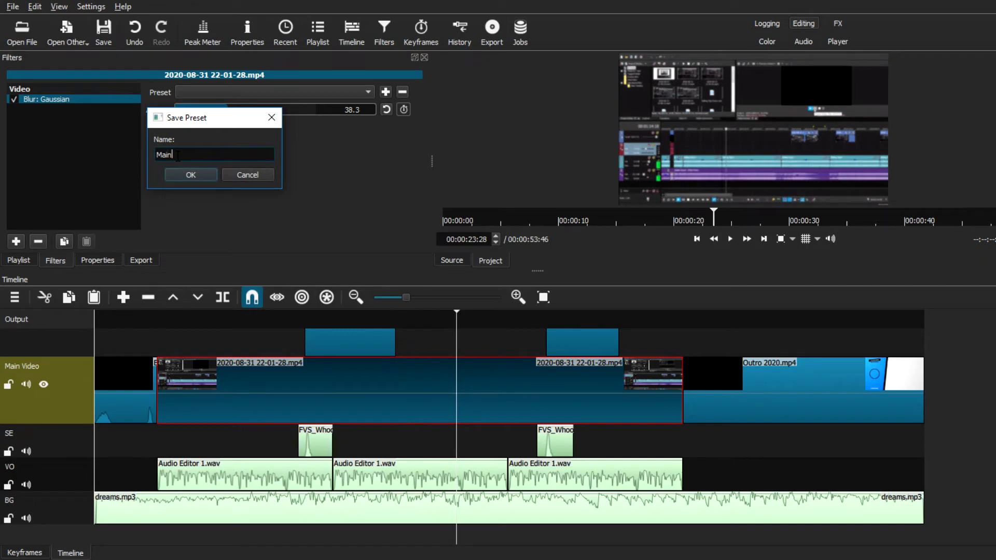
pyautogui.write(' Blur')
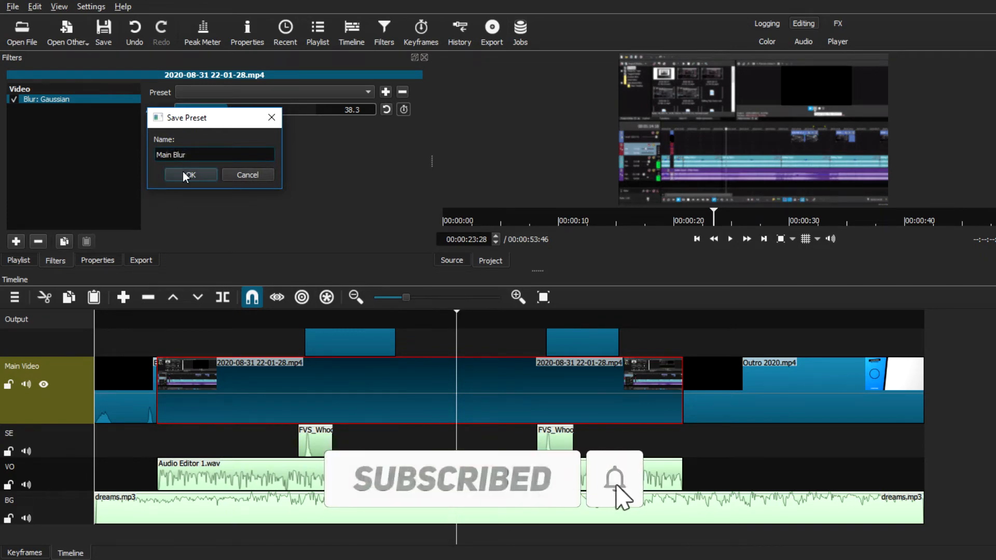
pyautogui.click(183, 174)
pyautogui.click(224, 93)
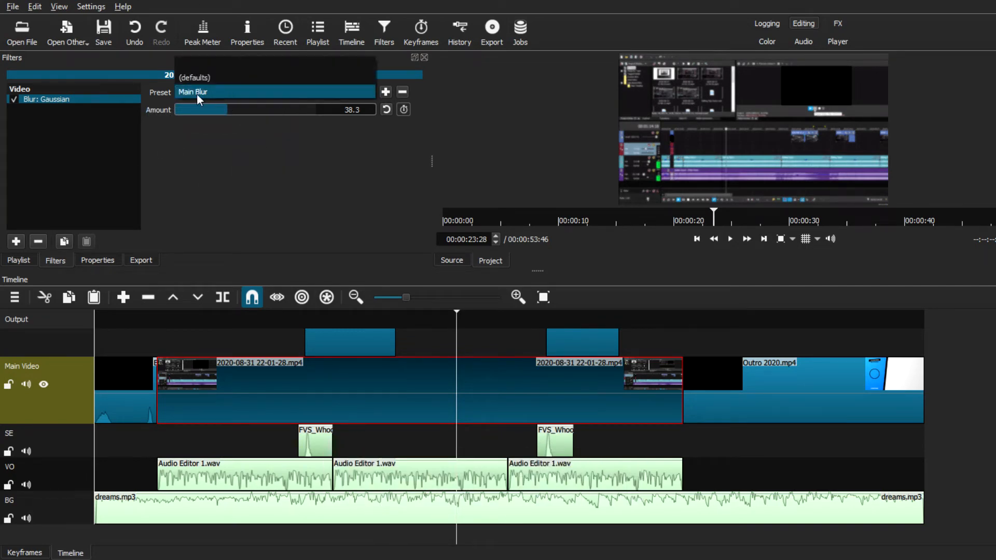
pyautogui.click(199, 92)
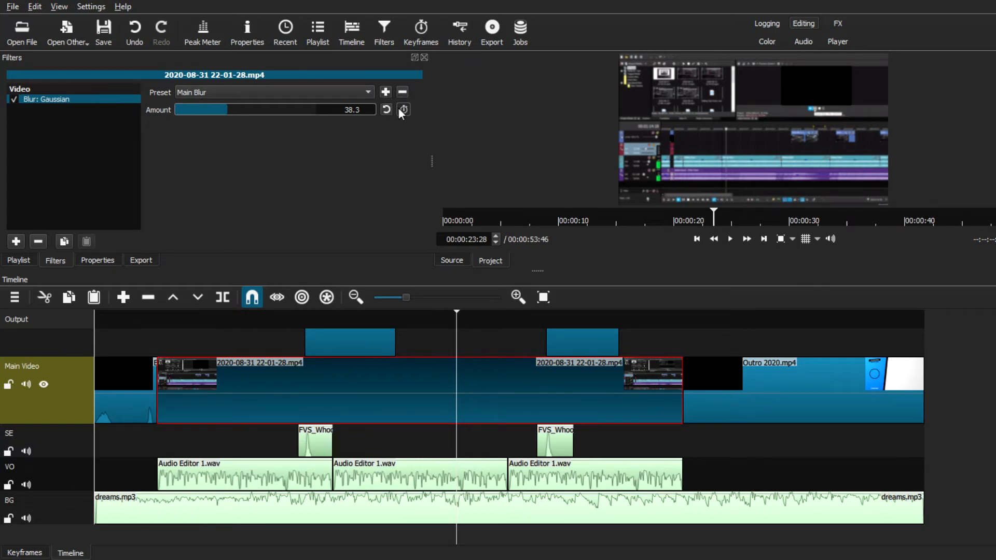
pyautogui.click(260, 93)
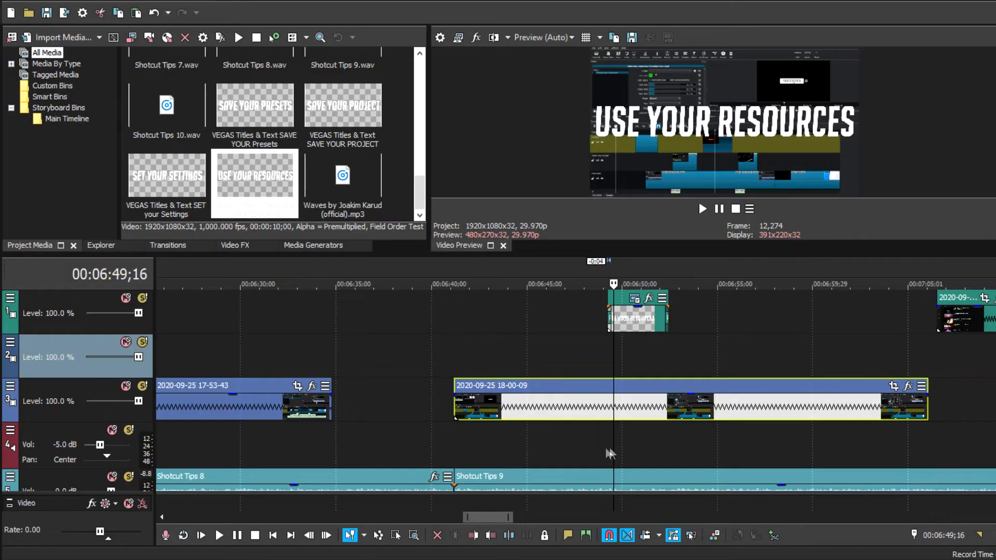
pyautogui.scroll(5, 609, 385)
pyautogui.rightClick(612, 385)
pyautogui.click(650, 290)
pyautogui.click(861, 388)
pyautogui.rightClick(859, 388)
pyautogui.click(873, 281)
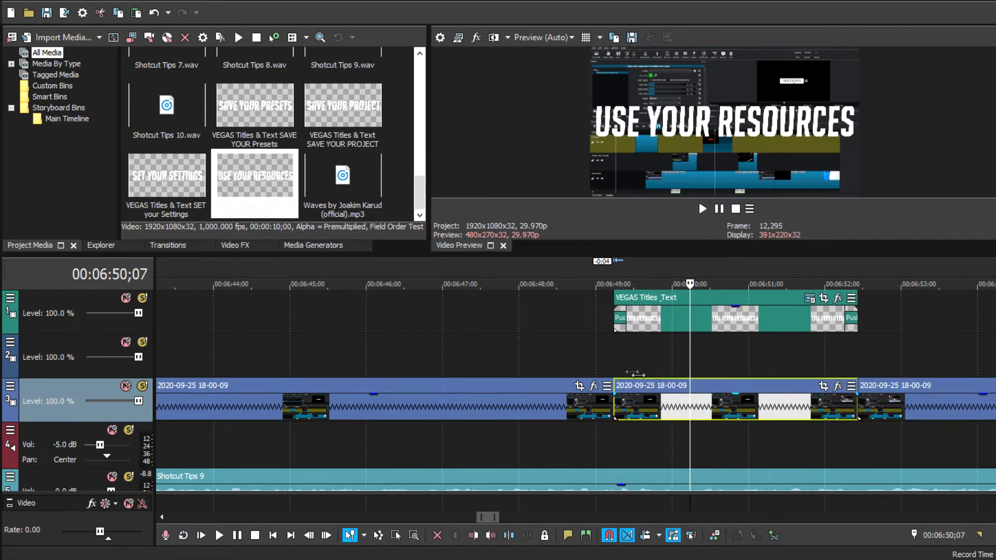
pyautogui.moveTo(694, 394); pyautogui.dragTo(693, 351)
pyautogui.scroll(-3, 612, 353)
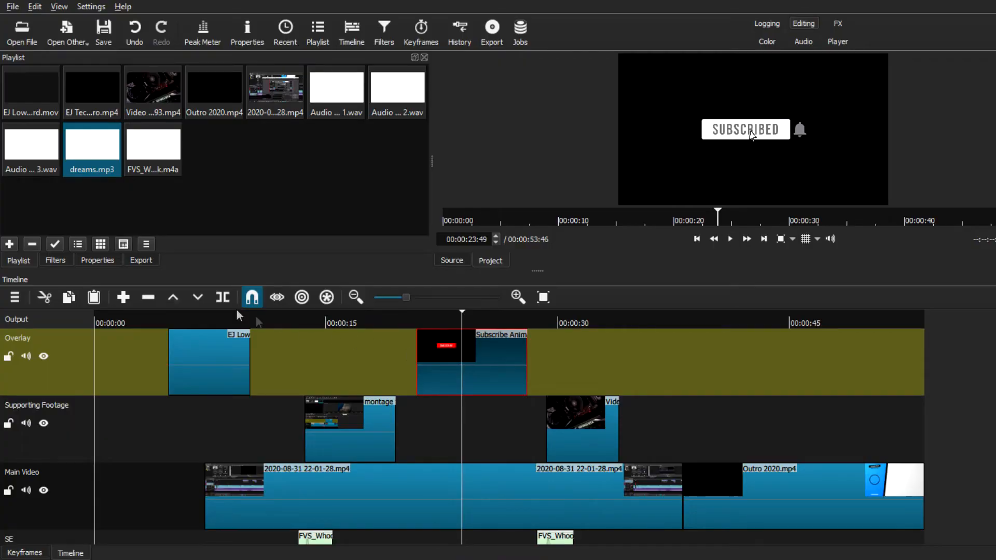
# Step: In Shotcut, add a Chroma Key: Advanced filter to the Subscribe Animation Template Free.mp4 clip and key out its black background
pyautogui.click(55, 260)
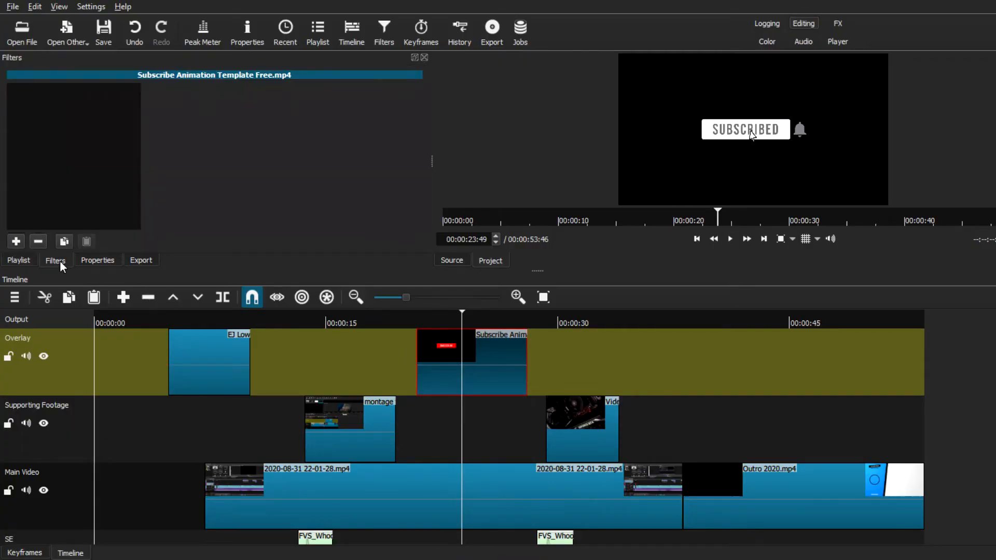
pyautogui.click(16, 241)
pyautogui.scroll(-4, 18, 242)
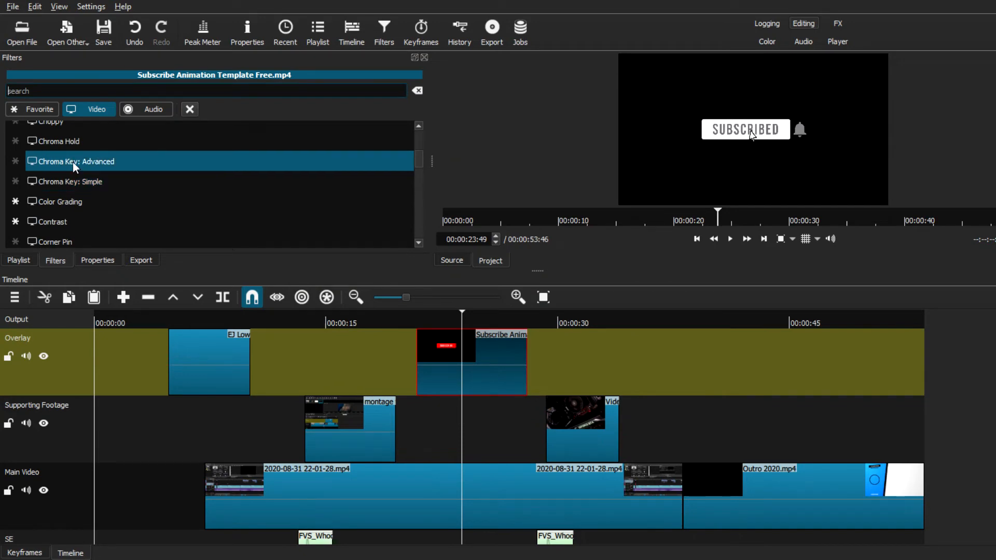
pyautogui.click(73, 162)
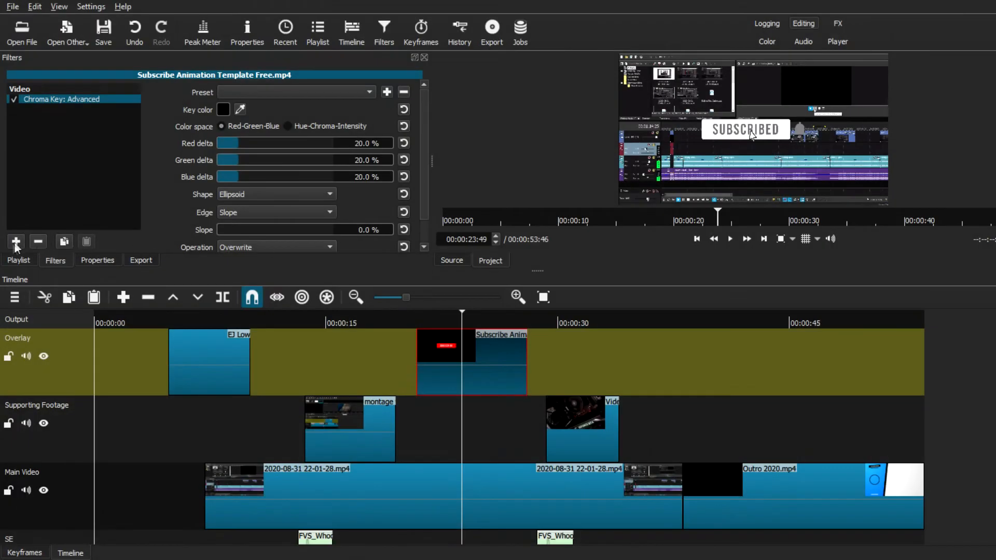
# Step: Add a Size, Position & Rotate filter to the Subscribe Animation Template Free.mp4 clip
pyautogui.click(16, 241)
pyautogui.scroll(-5, 257, 209)
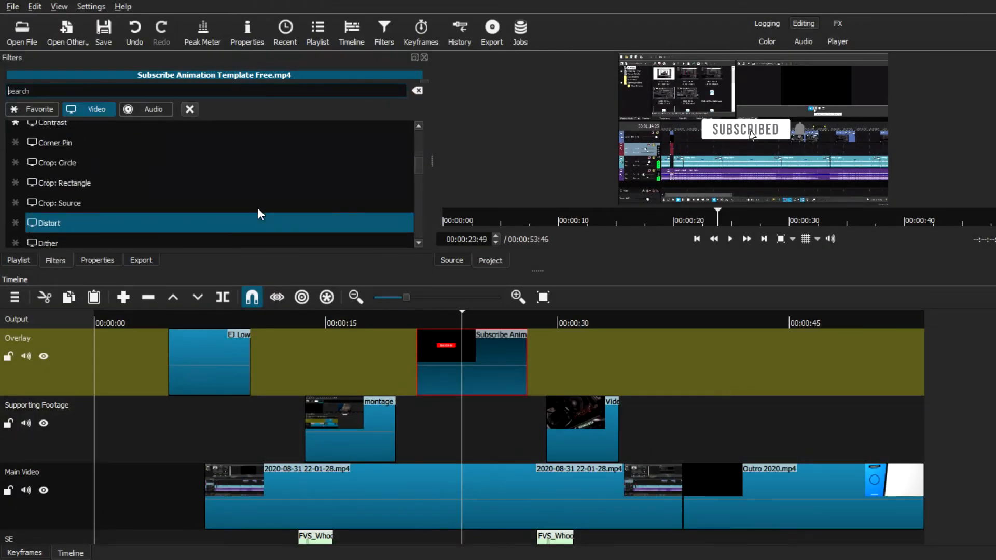
pyautogui.scroll(-5, 258, 210)
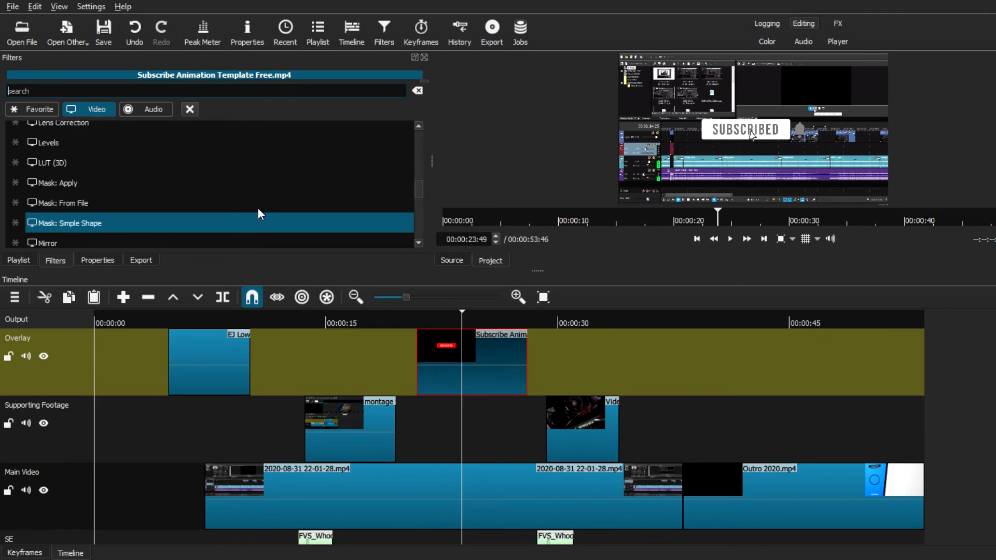
pyautogui.scroll(-5, 257, 210)
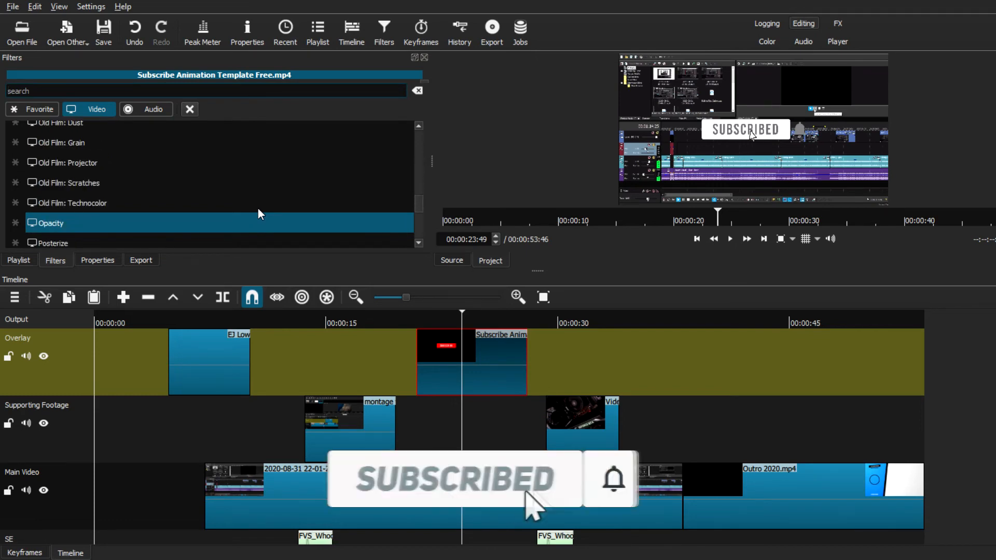
pyautogui.scroll(-3, 257, 208)
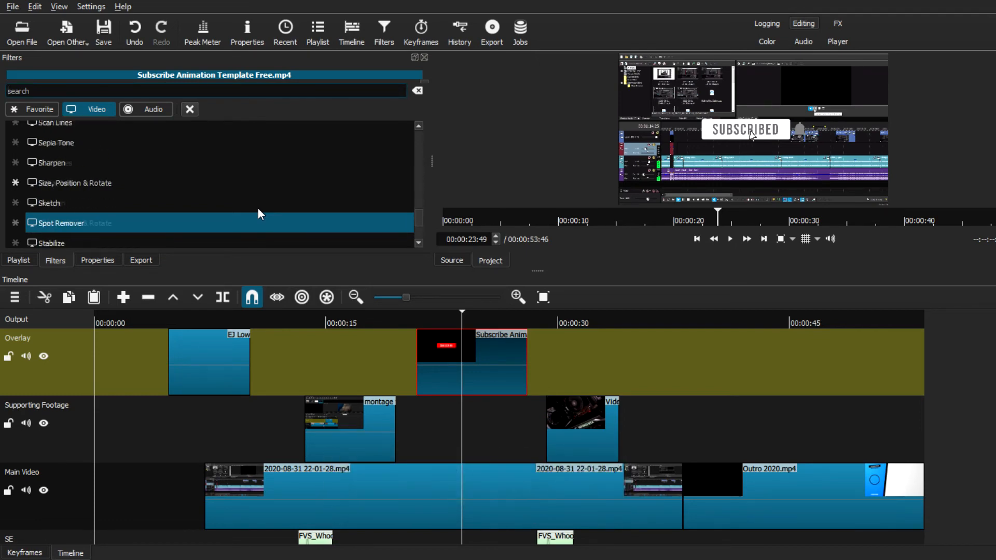
pyautogui.click(80, 181)
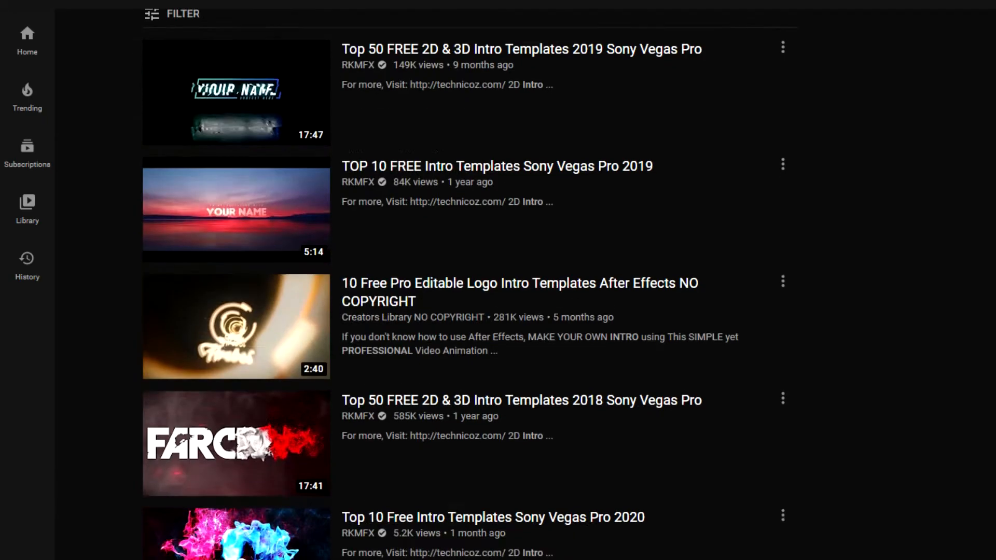
# Step: In the browser, look through the YouTube search results for free intro templates
pyautogui.scroll(-4, 498, 280)
pyautogui.scroll(-20, 498, 280)
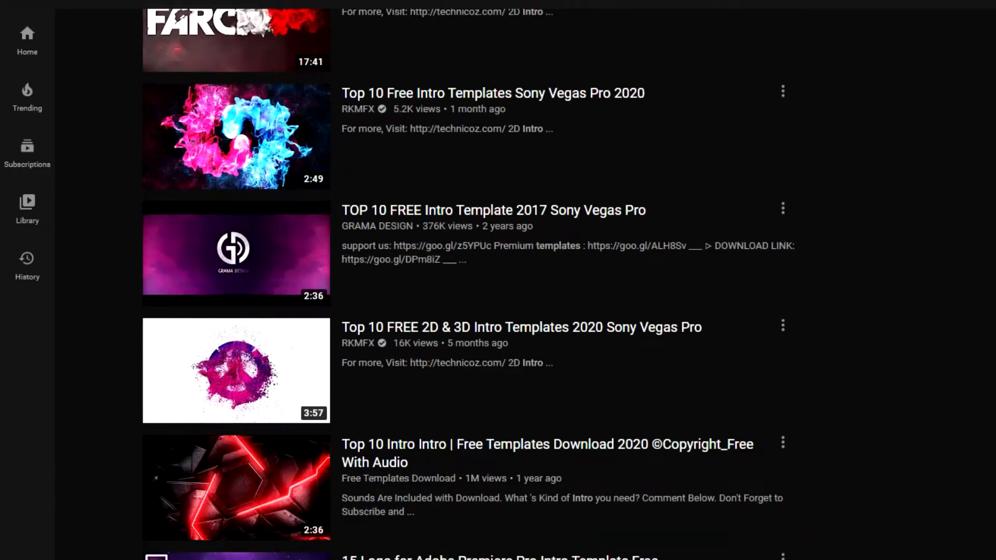
pyautogui.scroll(-20, 498, 280)
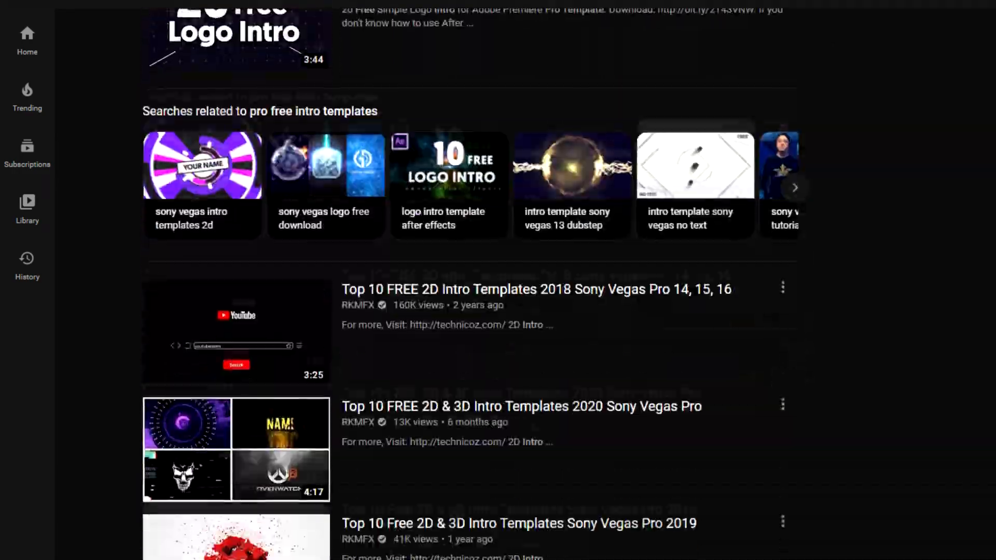
pyautogui.scroll(-18, 497, 280)
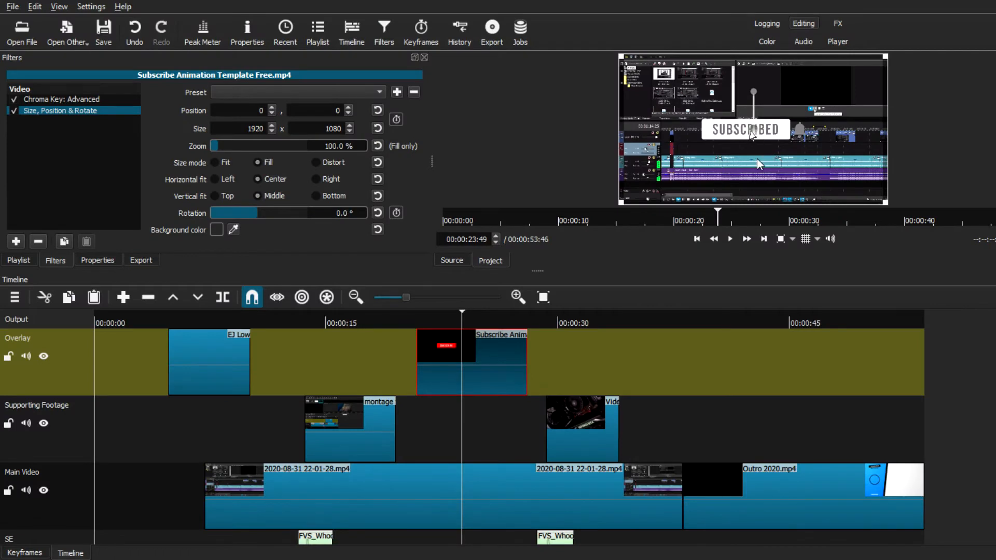
# Step: In Shotcut, resize the subscribe animation to about 1767 x 994, position it at about 110, 468, and show the playlist
pyautogui.moveTo(758, 159); pyautogui.dragTo(762, 199)
pyautogui.moveTo(639, 117); pyautogui.dragTo(658, 127)
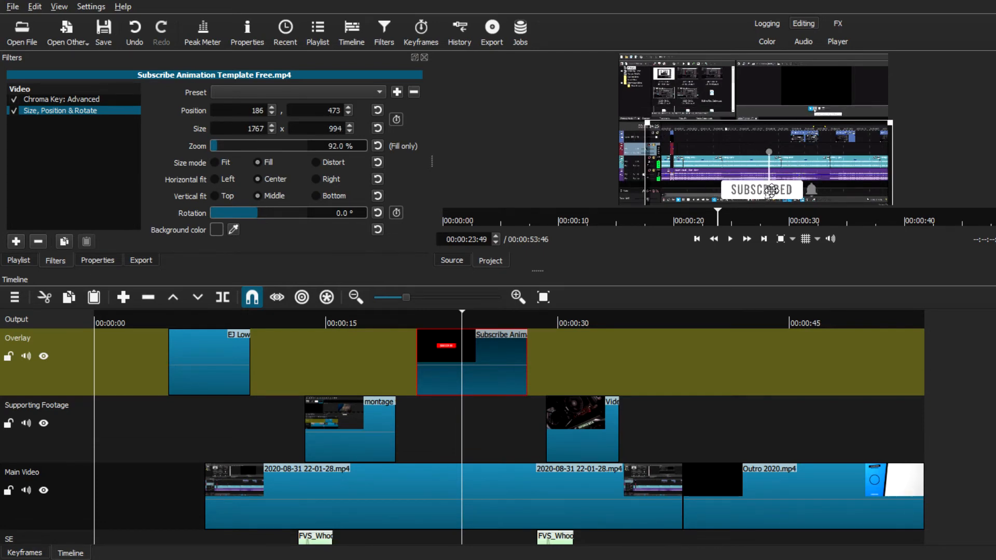
pyautogui.moveTo(765, 189); pyautogui.dragTo(754, 188)
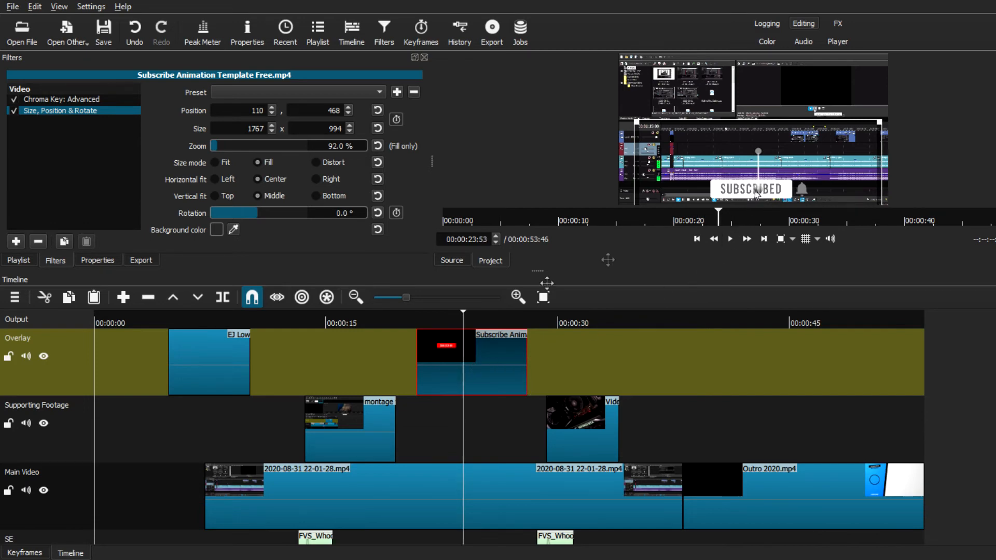
pyautogui.click(19, 261)
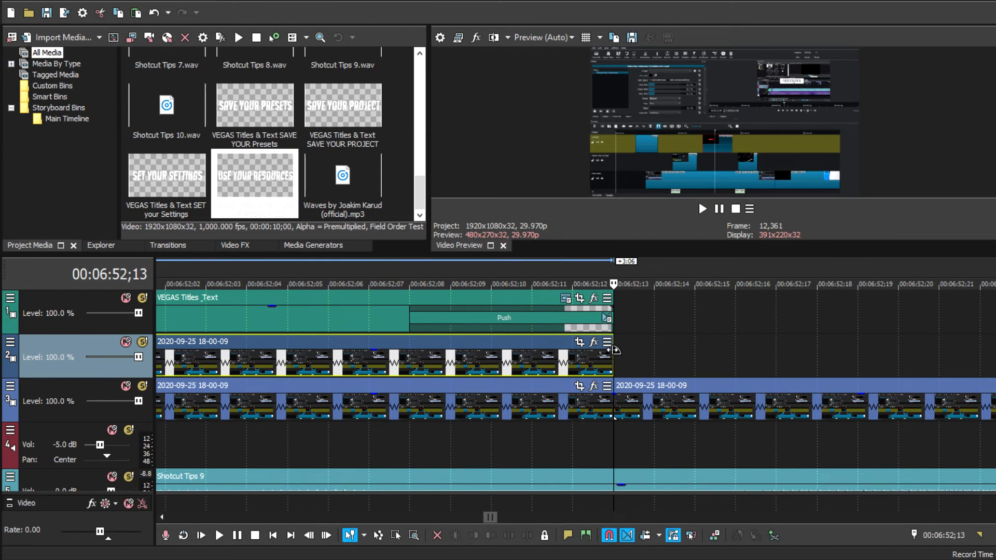
# Step: In VEGAS, add a fade-out of about four frames to the footage segment directly below the title
pyautogui.moveTo(611, 349); pyautogui.dragTo(445, 388)
pyautogui.scroll(-5, 445, 388)
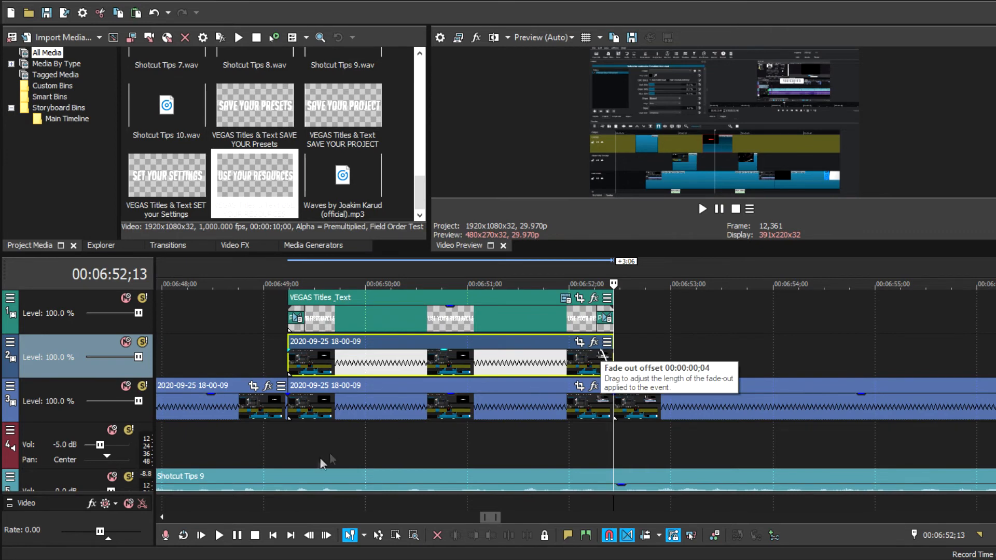
# Step: Extend the start of the segment below the title one frame earlier and add a short fade-in to it
pyautogui.click(293, 446)
pyautogui.scroll(5, 518, 440)
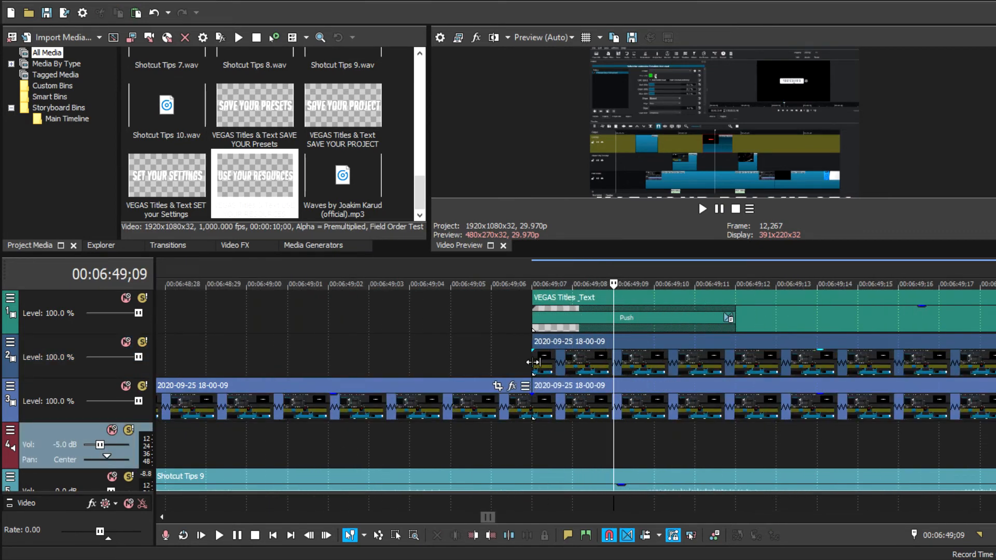
pyautogui.moveTo(400, 368); pyautogui.dragTo(289, 369)
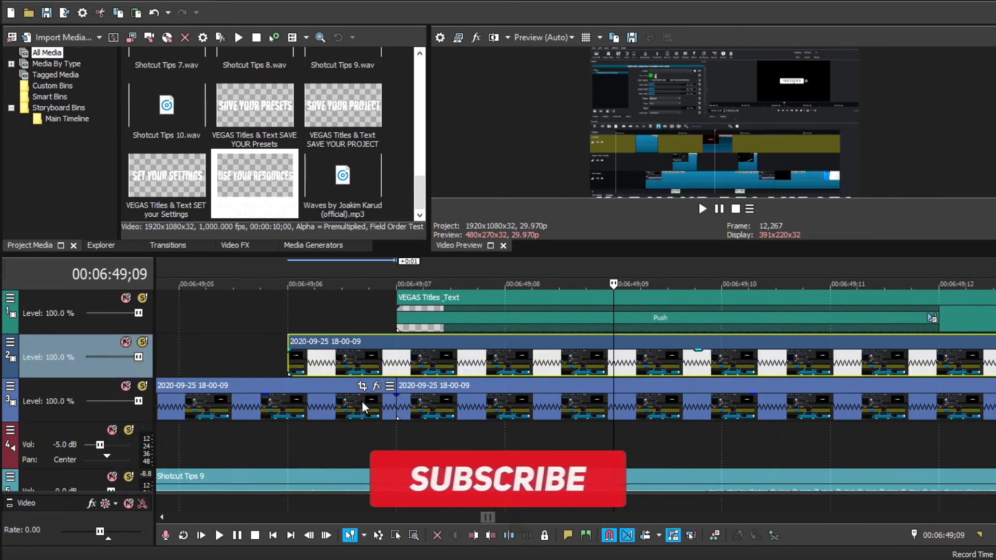
pyautogui.scroll(-3, 384, 402)
pyautogui.moveTo(554, 338); pyautogui.dragTo(641, 382)
pyautogui.scroll(-3, 641, 382)
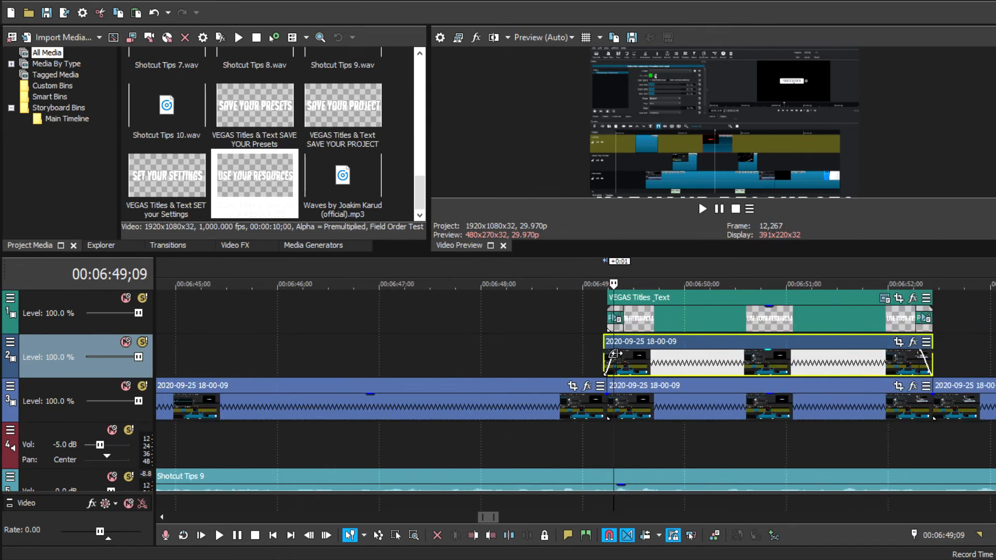
# Step: Move the playhead to the middle of the segment below the title and select the Gaussian Blur video effect
pyautogui.click(782, 366)
pyautogui.scroll(-1, 782, 365)
pyautogui.scroll(-1, 783, 369)
pyautogui.click(228, 247)
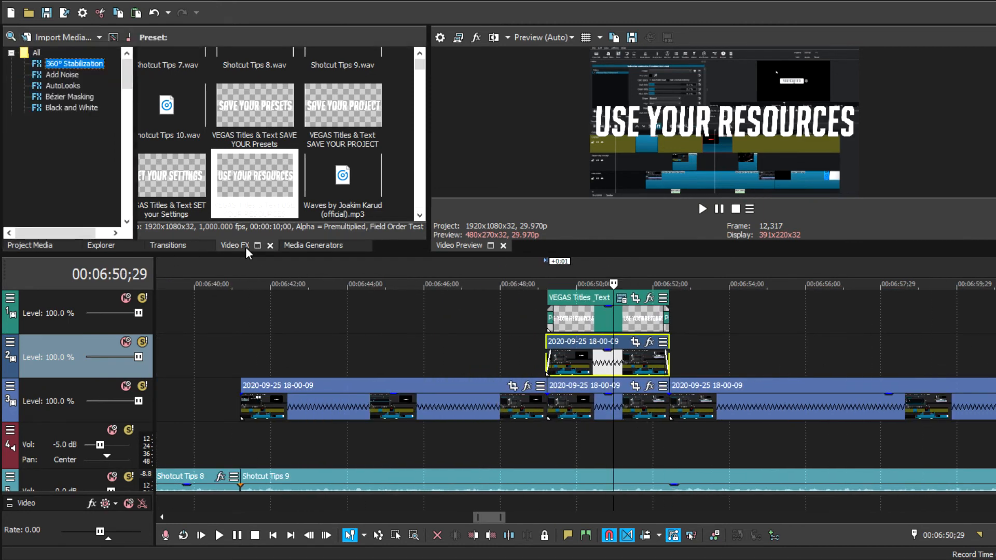
pyautogui.scroll(-5, 73, 161)
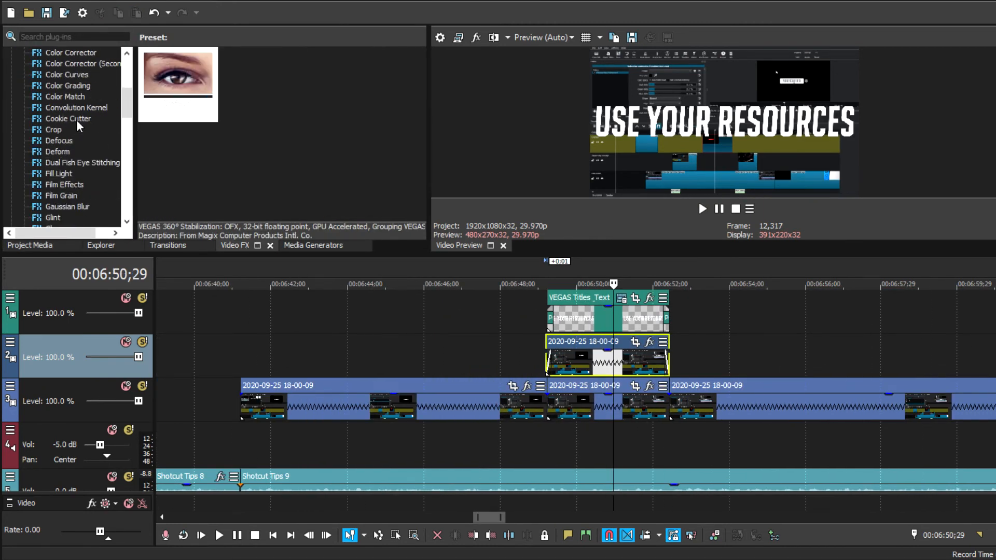
pyautogui.scroll(-2, 77, 125)
pyautogui.click(77, 141)
pyautogui.scroll(-1, 280, 135)
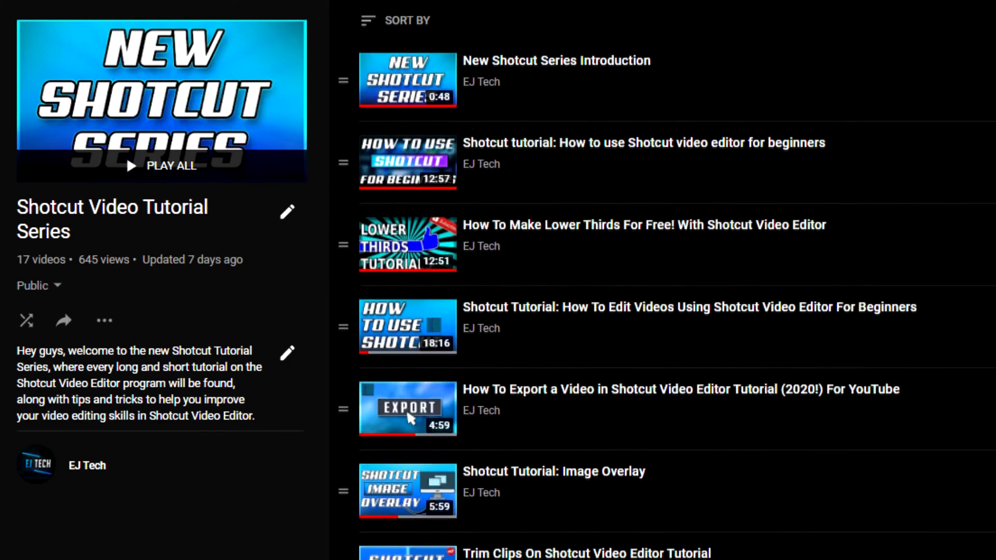
# Step: In the browser, look through the Shotcut Video Tutorial Series playlist and the EJ Tech channel's uploads on YouTube
pyautogui.scroll(-3, 410, 283)
pyautogui.scroll(-10, 410, 283)
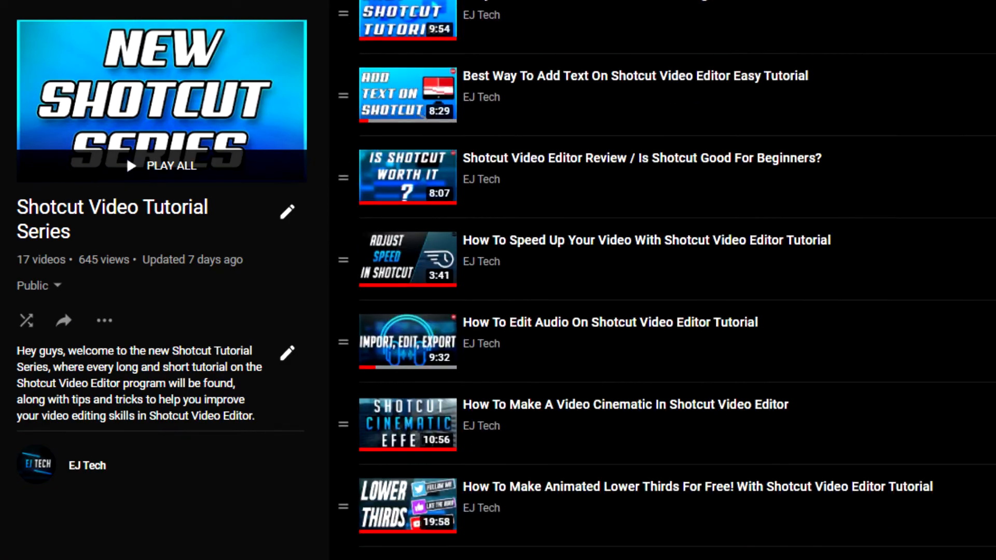
pyautogui.scroll(-1, 677, 280)
pyautogui.scroll(10, 677, 280)
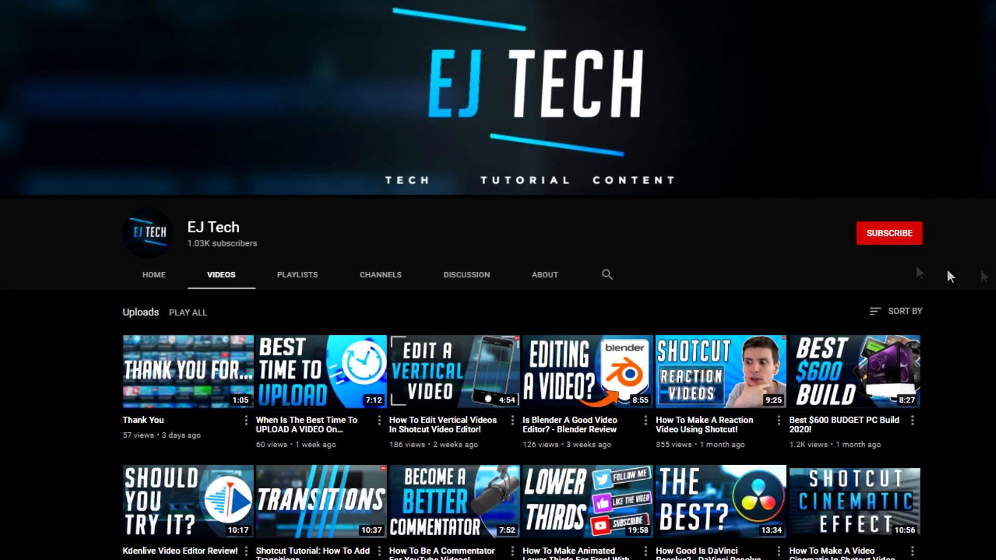
pyautogui.scroll(-8, 521, 312)
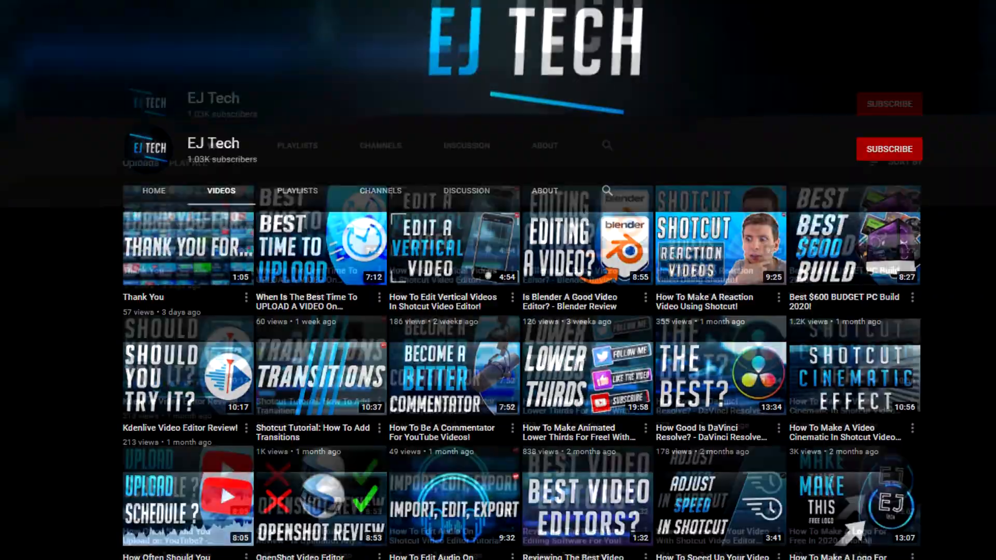
pyautogui.scroll(-10, 521, 293)
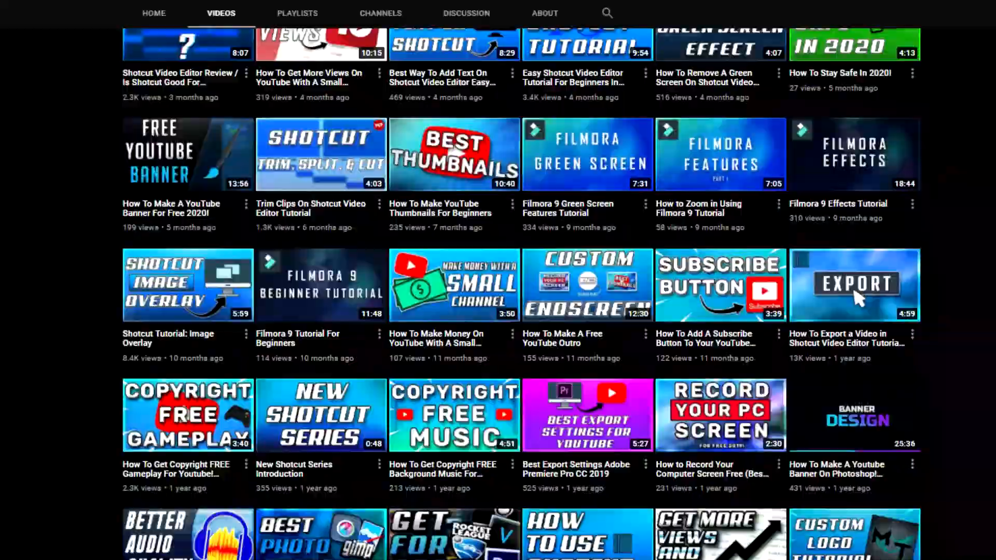